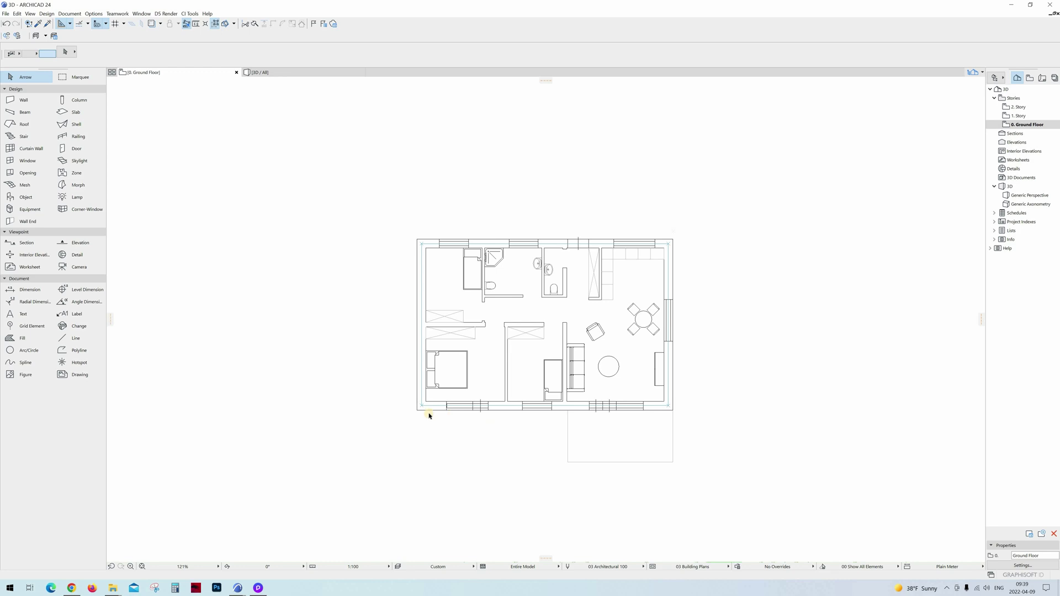
# Look over the furnished ground floor plan and open the 3D perspective view of the house.
pyautogui.scroll(2, 429, 415)
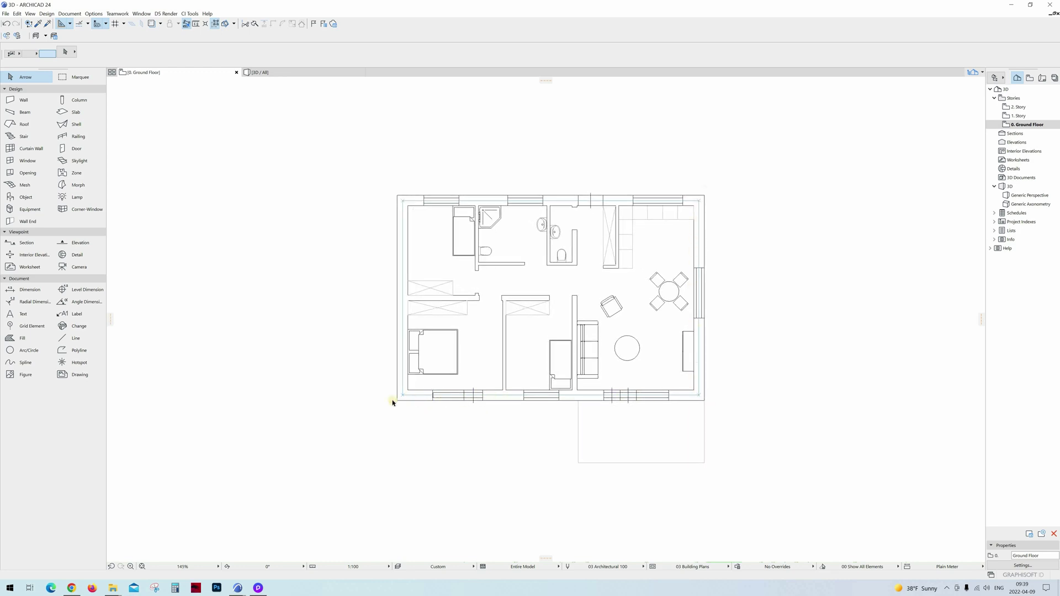
pyautogui.scroll(-1, 723, 519)
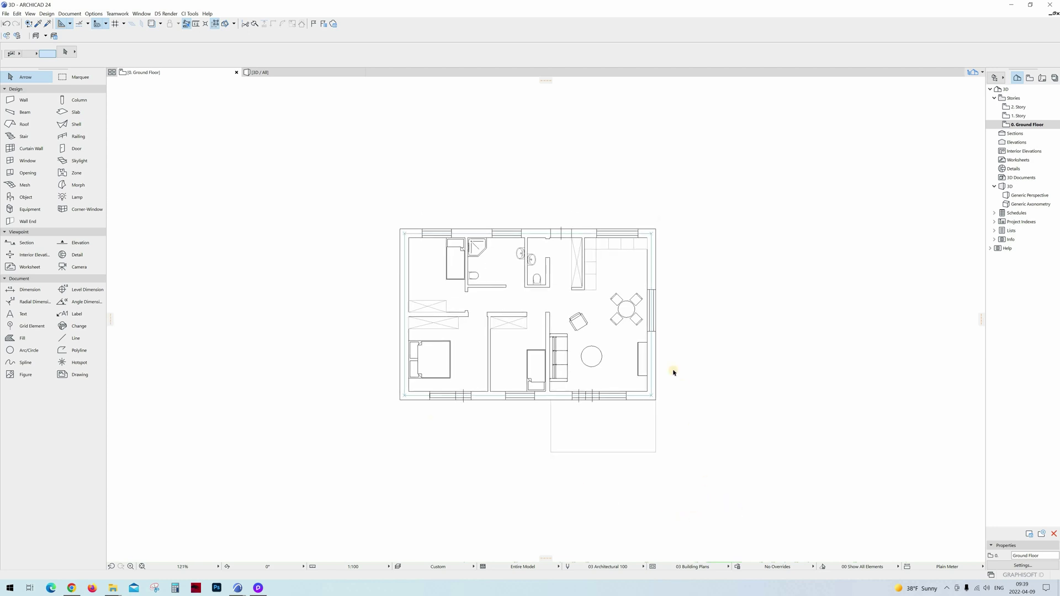
pyautogui.scroll(3, 630, 359)
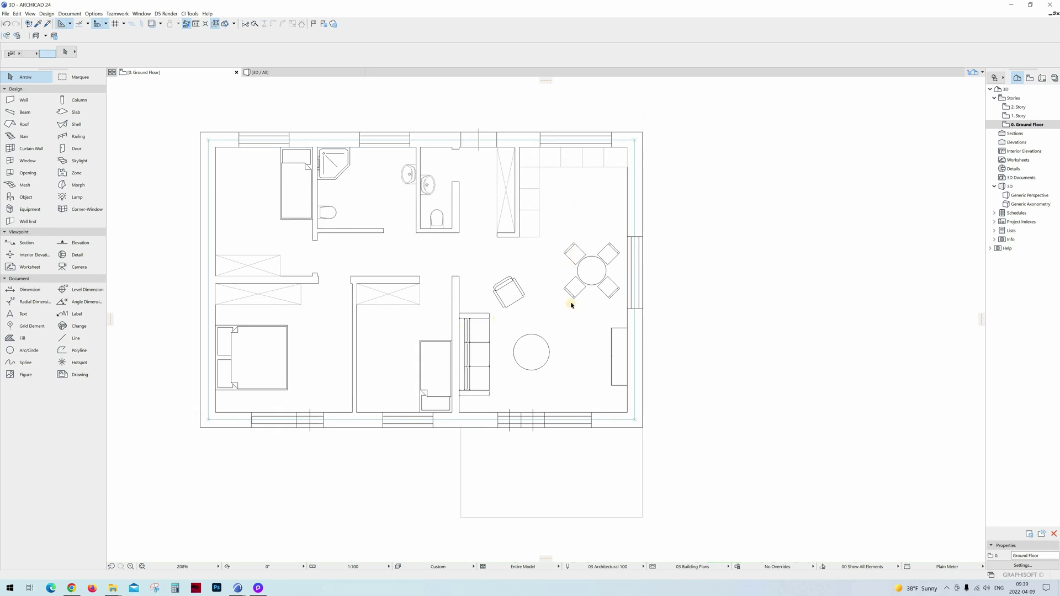
pyautogui.scroll(-2, 569, 380)
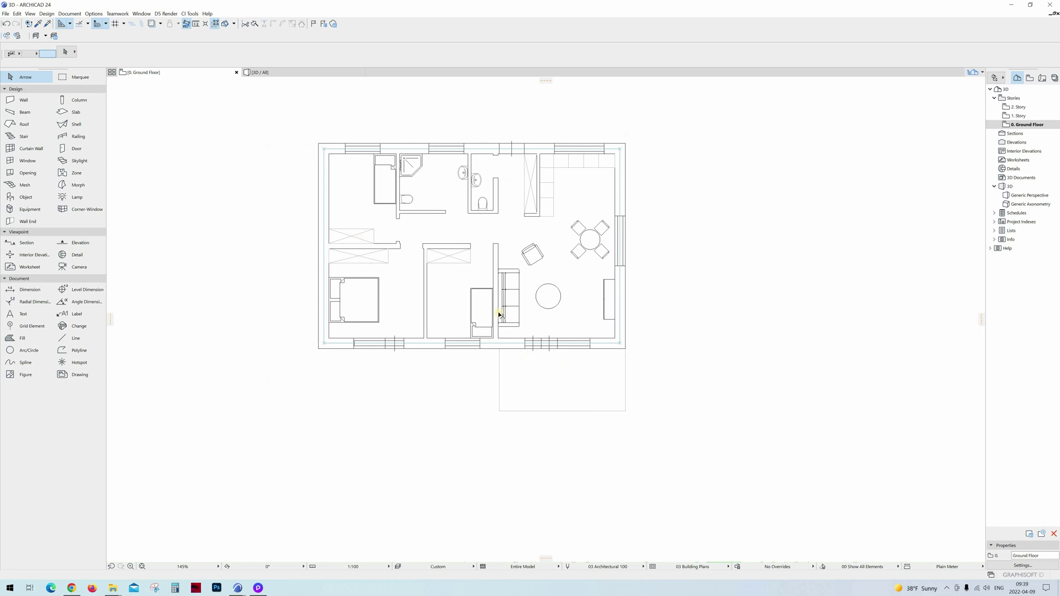
pyautogui.scroll(-2, 629, 408)
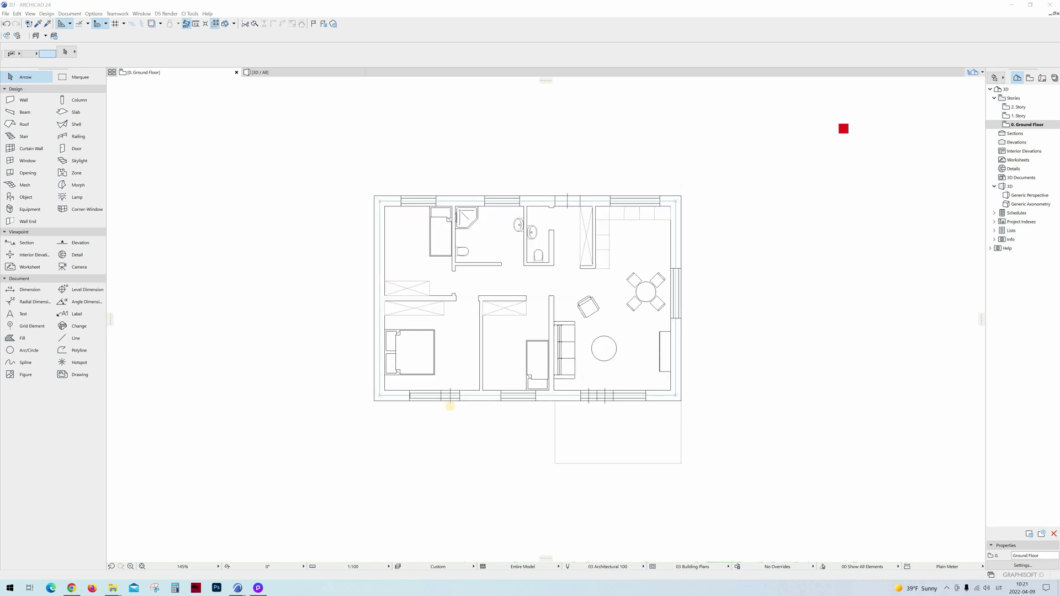
pyautogui.click(213, 559)
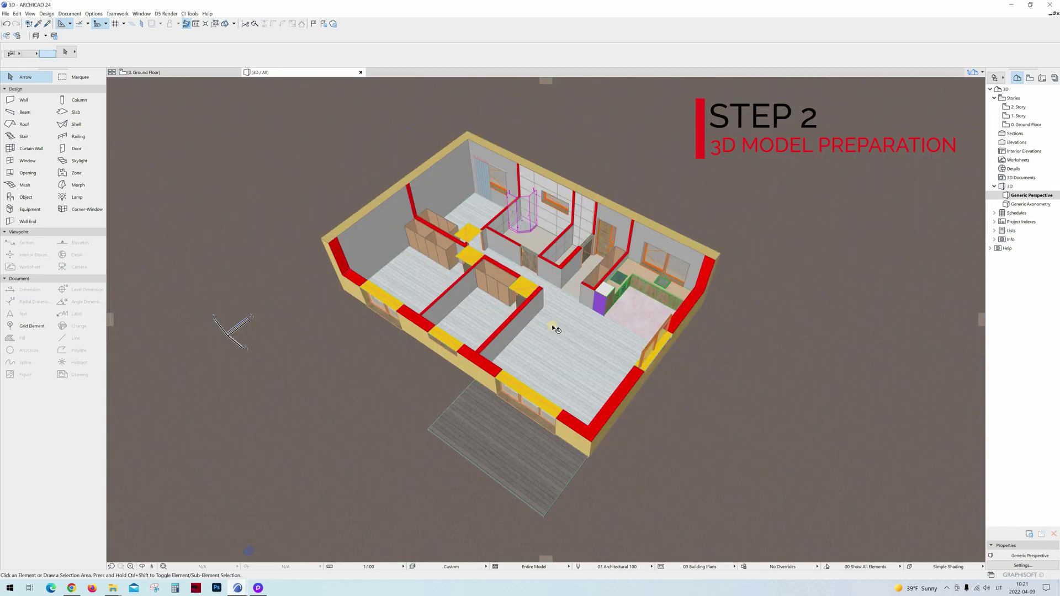
# Examine the cut-open 3D house model, including its floors, kitchen, bathroom, wardrobes and partition walls.
pyautogui.click(545, 320)
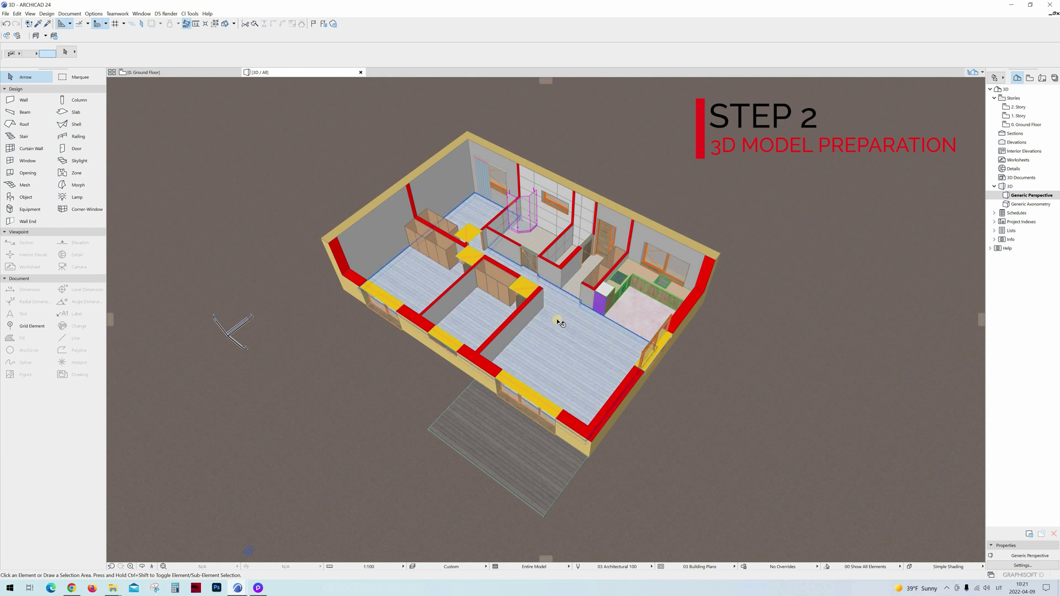
pyautogui.scroll(2, 788, 303)
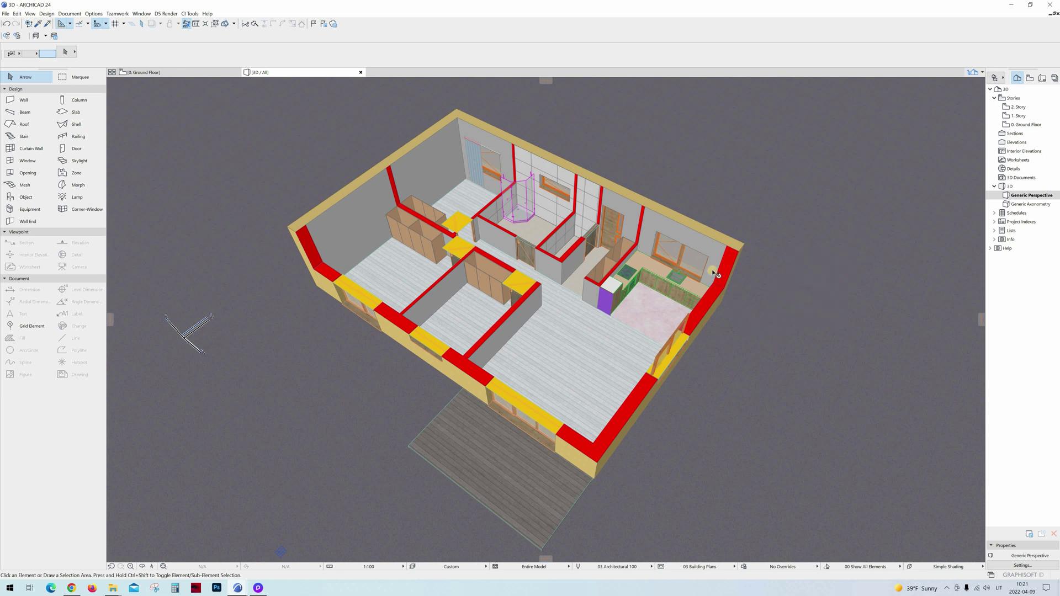
pyautogui.scroll(5, 607, 306)
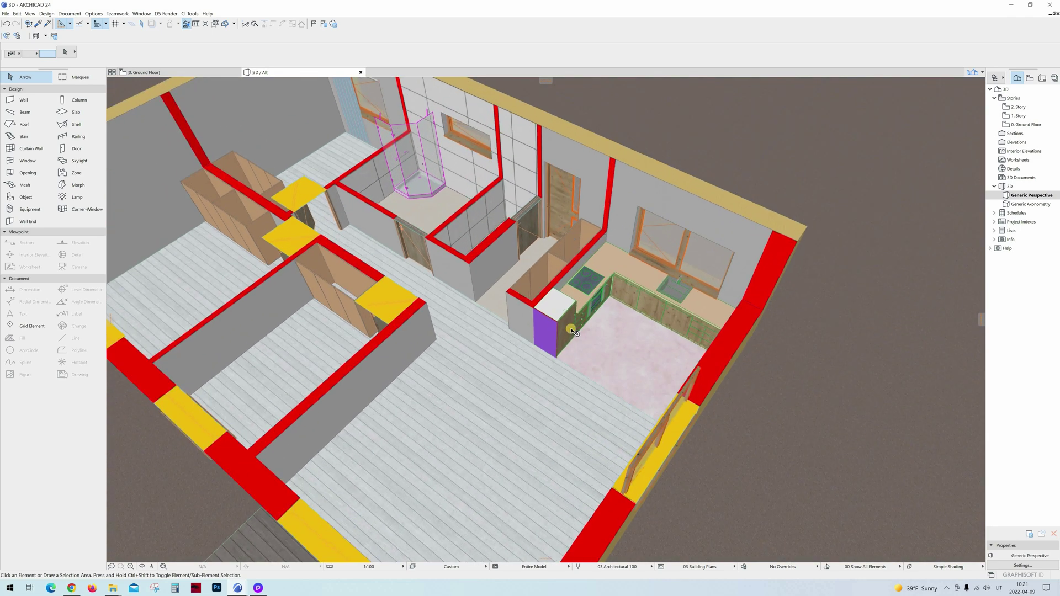
pyautogui.scroll(2, 585, 310)
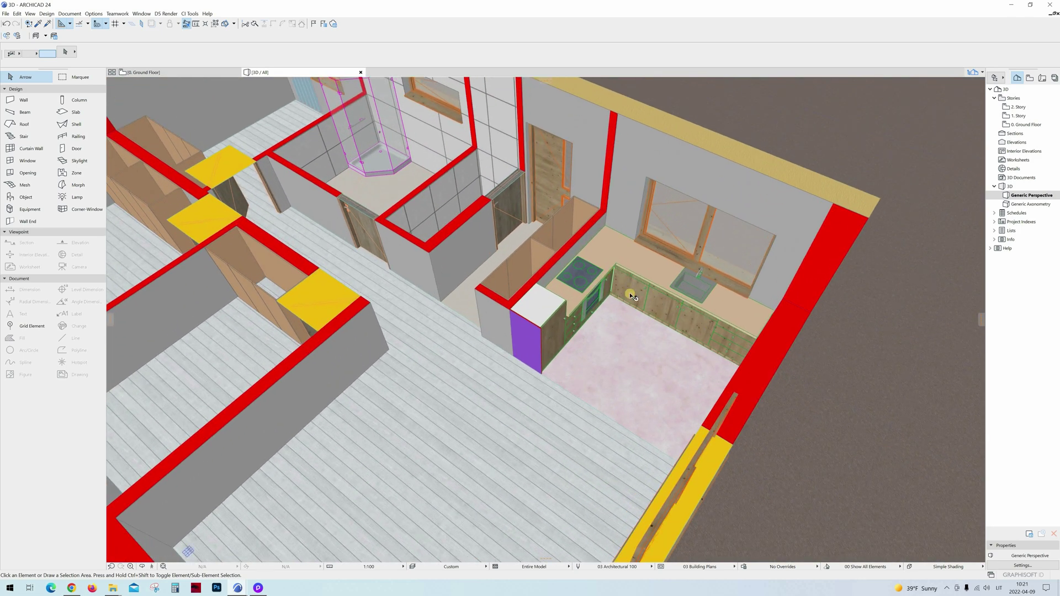
pyautogui.scroll(-5, 419, 307)
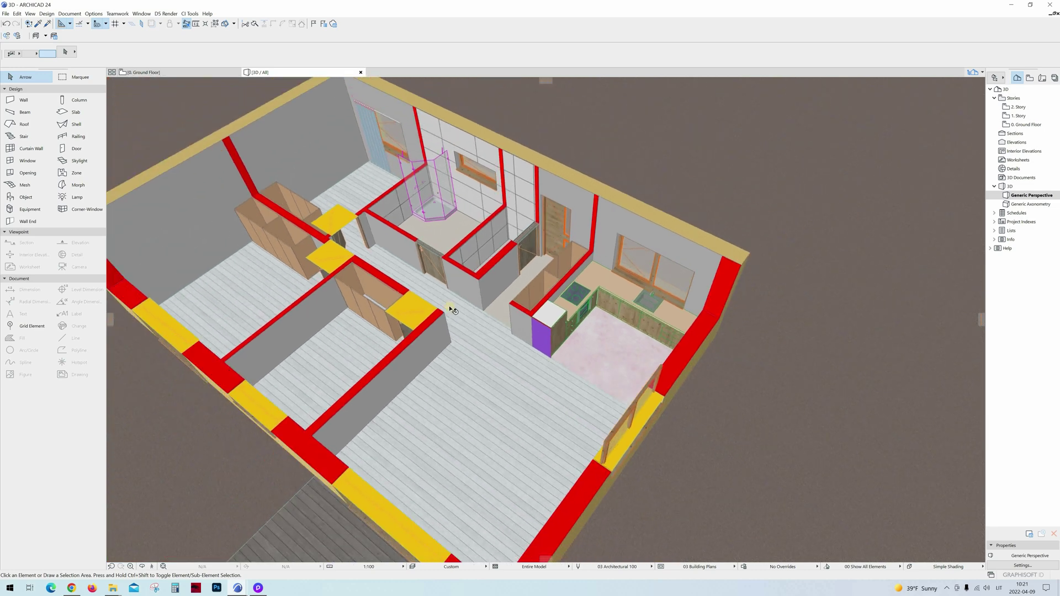
pyautogui.scroll(4, 466, 293)
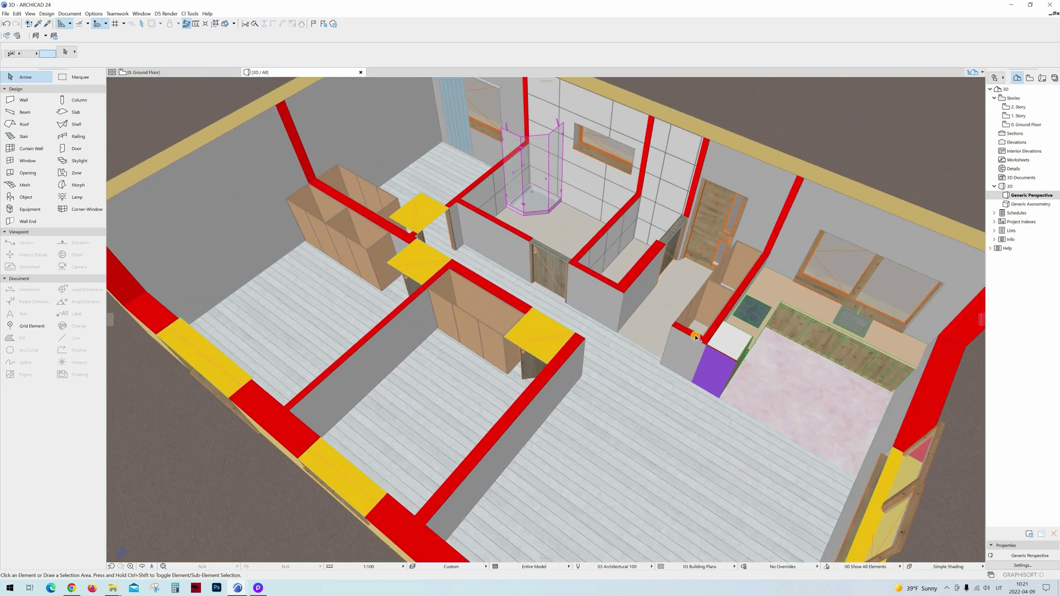
pyautogui.scroll(-4, 520, 155)
pyautogui.scroll(5, 587, 188)
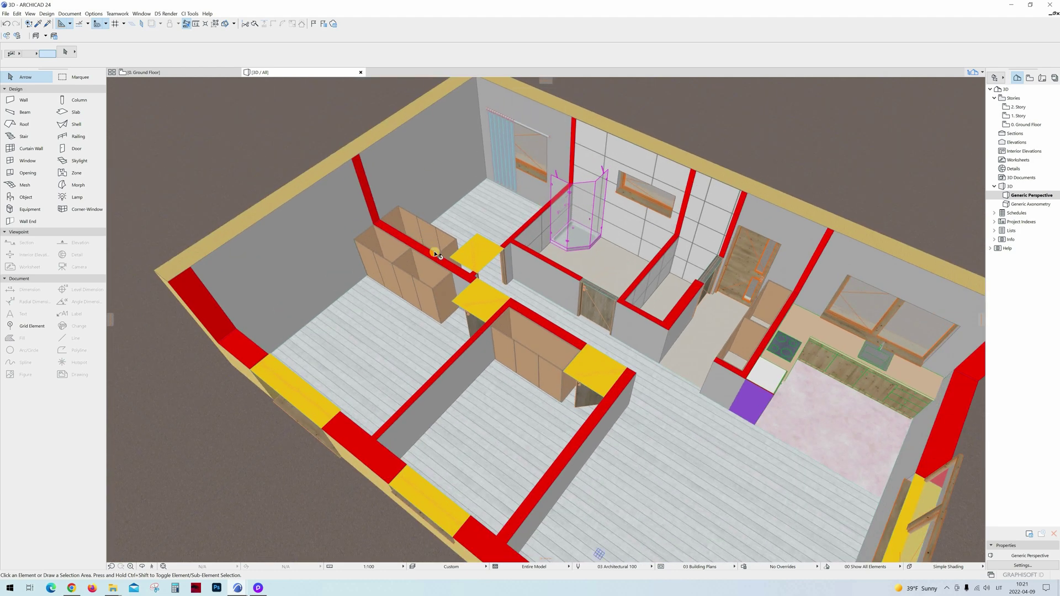
pyautogui.scroll(-3, 485, 300)
pyautogui.scroll(-3, 572, 346)
pyautogui.scroll(4, 590, 338)
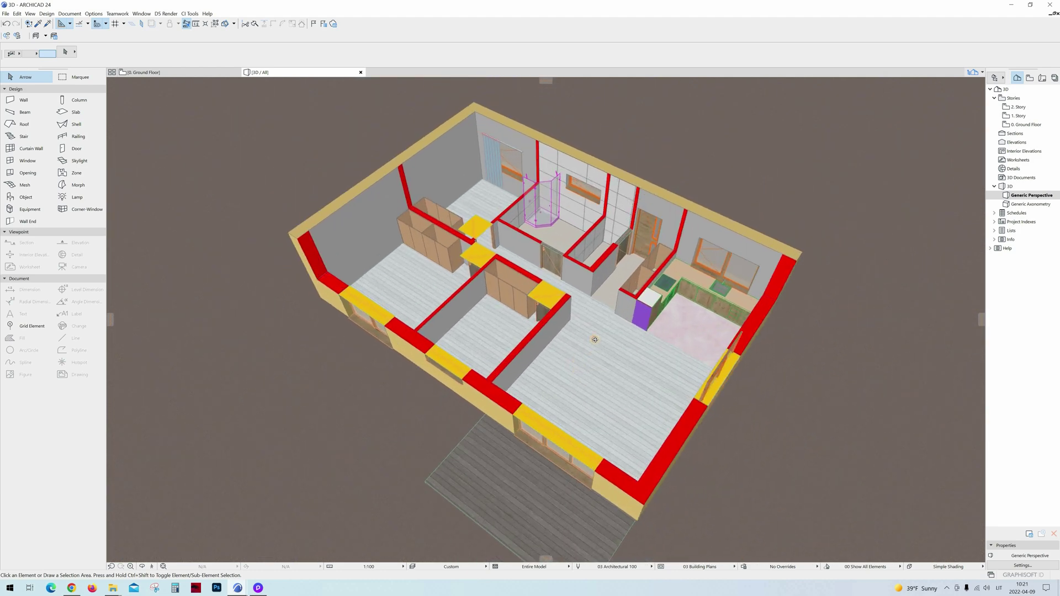
pyautogui.keyDown('shift'); pyautogui.moveTo(613, 330); pyautogui.dragTo(583, 382, button='middle'); pyautogui.keyUp('shift')
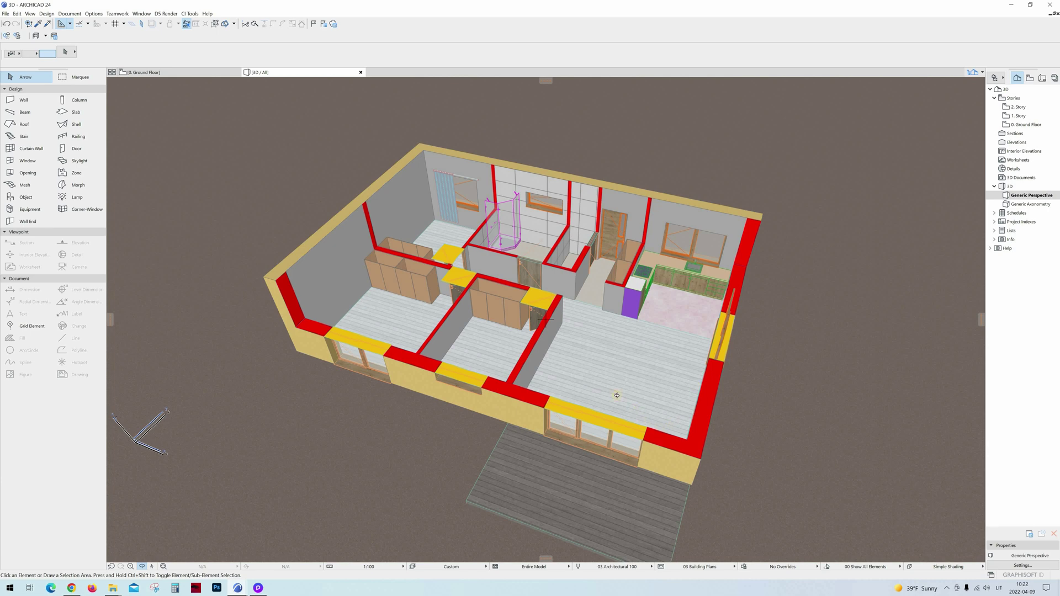
pyautogui.keyDown('shift'); pyautogui.moveTo(428, 314); pyautogui.dragTo(523, 275, button='middle'); pyautogui.keyUp('shift')
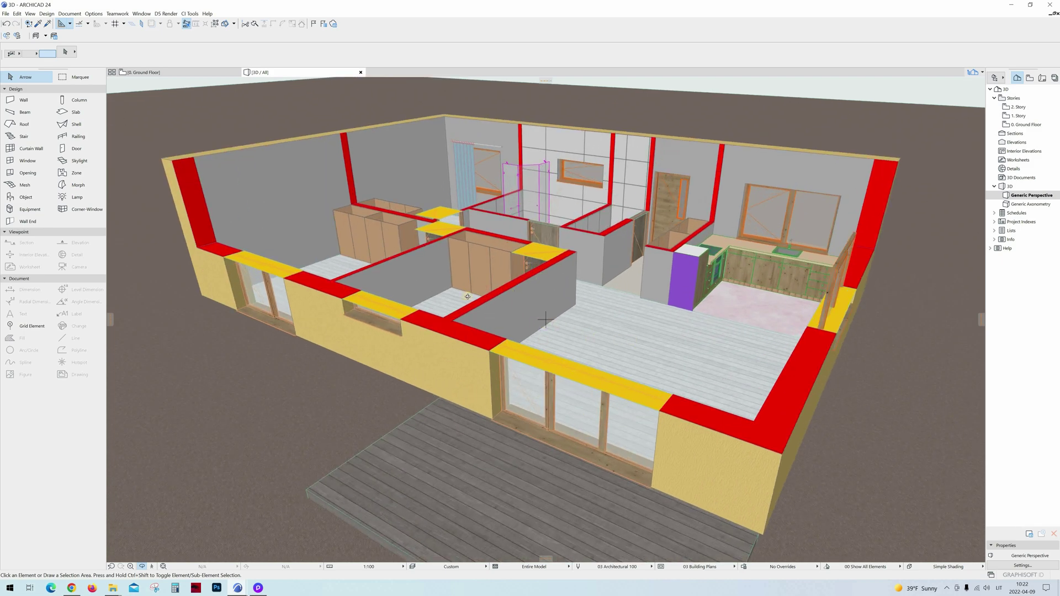
# Inspect the end-wall window beside the kitchen and the yellow slab that crosses it at the cut height.
pyautogui.keyDown('shift'); pyautogui.moveTo(467, 297); pyautogui.dragTo(535, 304, button='middle'); pyautogui.keyUp('shift')
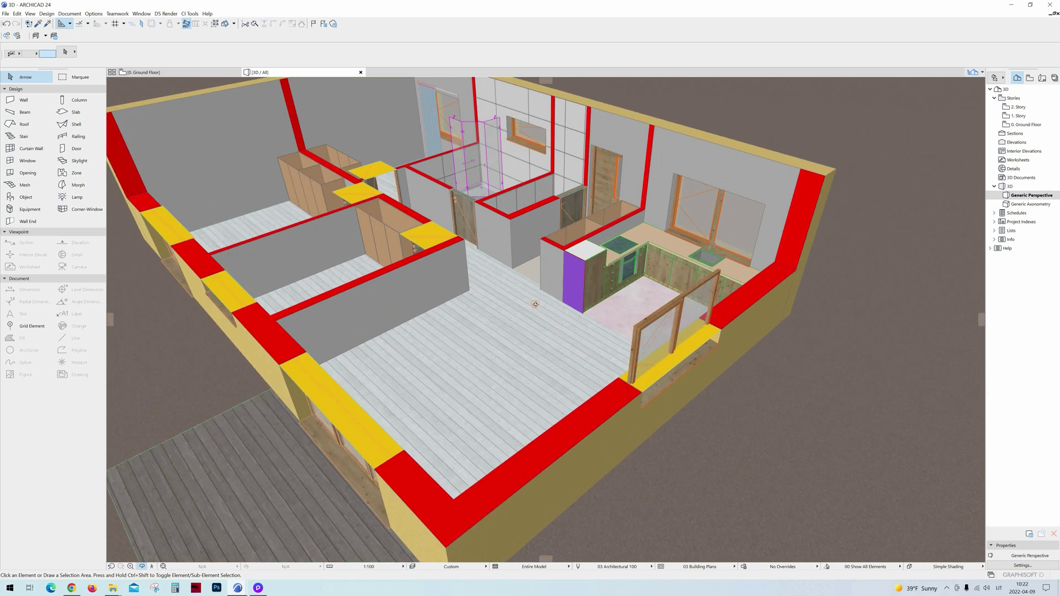
pyautogui.scroll(2, 535, 304)
pyautogui.keyDown('shift'); pyautogui.moveTo(591, 359); pyautogui.dragTo(628, 331, button='middle'); pyautogui.keyUp('shift')
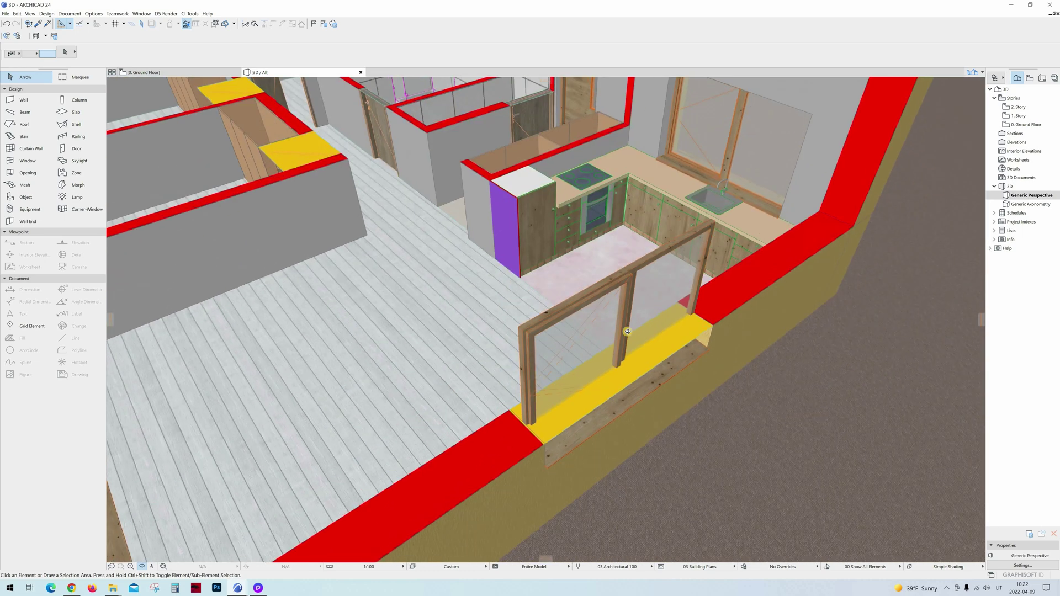
pyautogui.scroll(-5, 628, 331)
pyautogui.scroll(5, 629, 325)
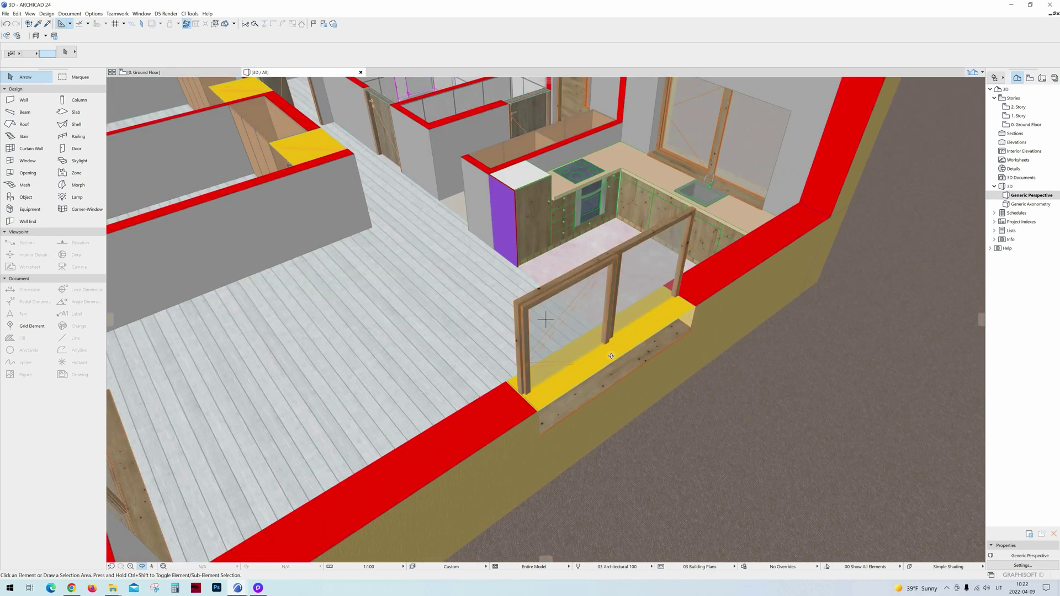
pyautogui.scroll(-2, 570, 346)
pyautogui.scroll(-2, 669, 409)
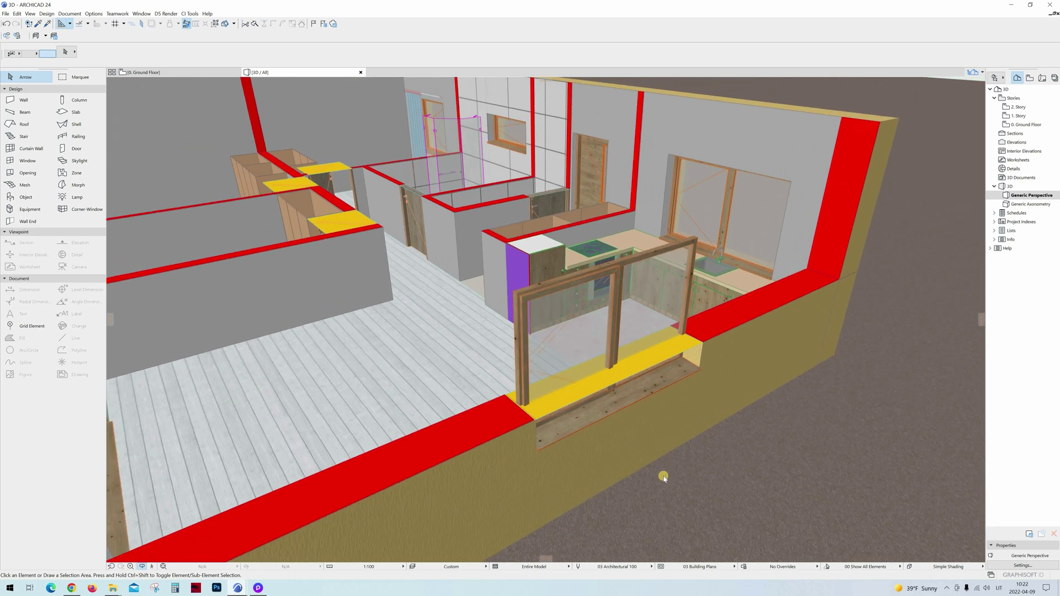
pyautogui.rightClick(674, 354)
pyautogui.click(662, 476)
pyautogui.click(609, 390)
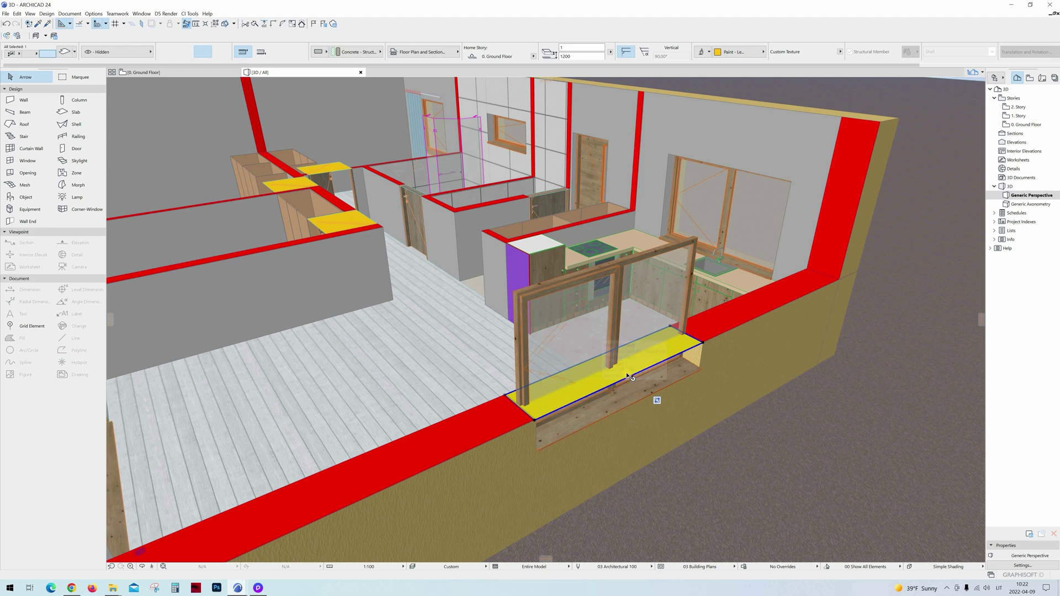
pyautogui.scroll(-2, 618, 296)
pyautogui.scroll(2, 617, 296)
# Convert the double window in the end wall beside the kitchen to morphs.
pyautogui.click(680, 270)
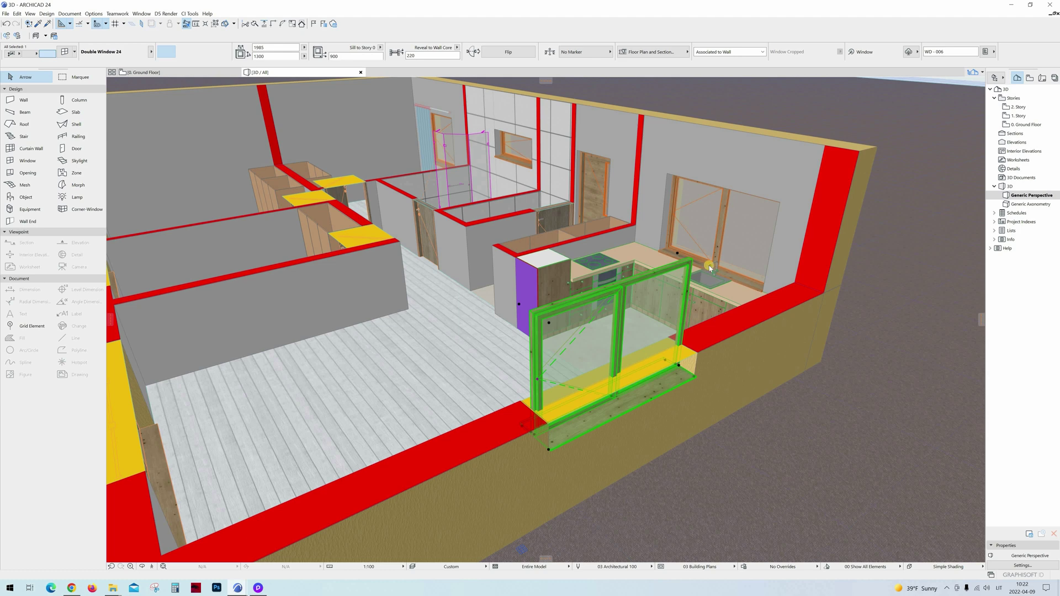
pyautogui.rightClick(709, 267)
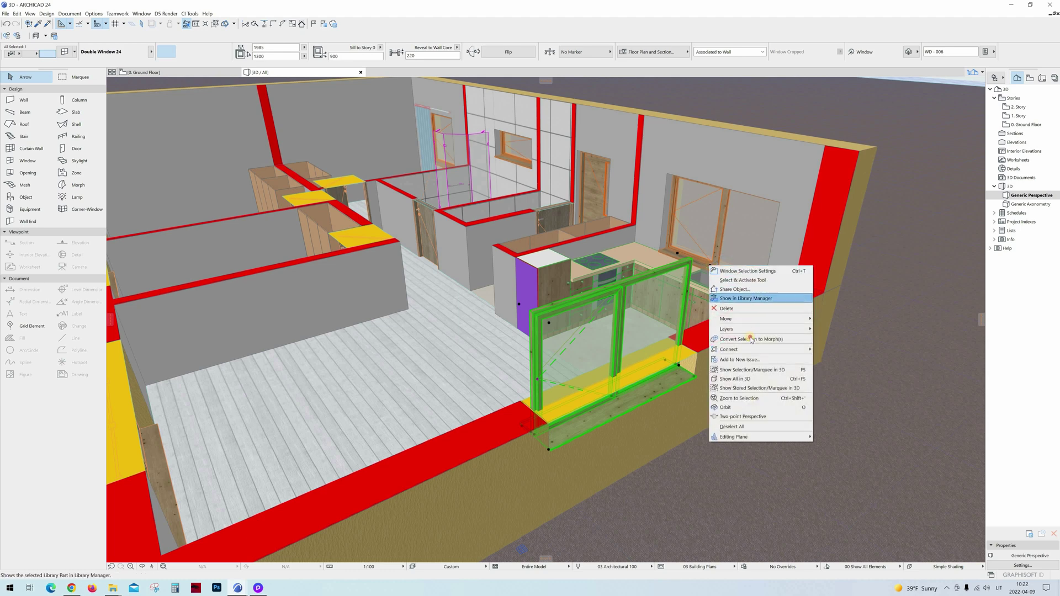
pyautogui.click(751, 339)
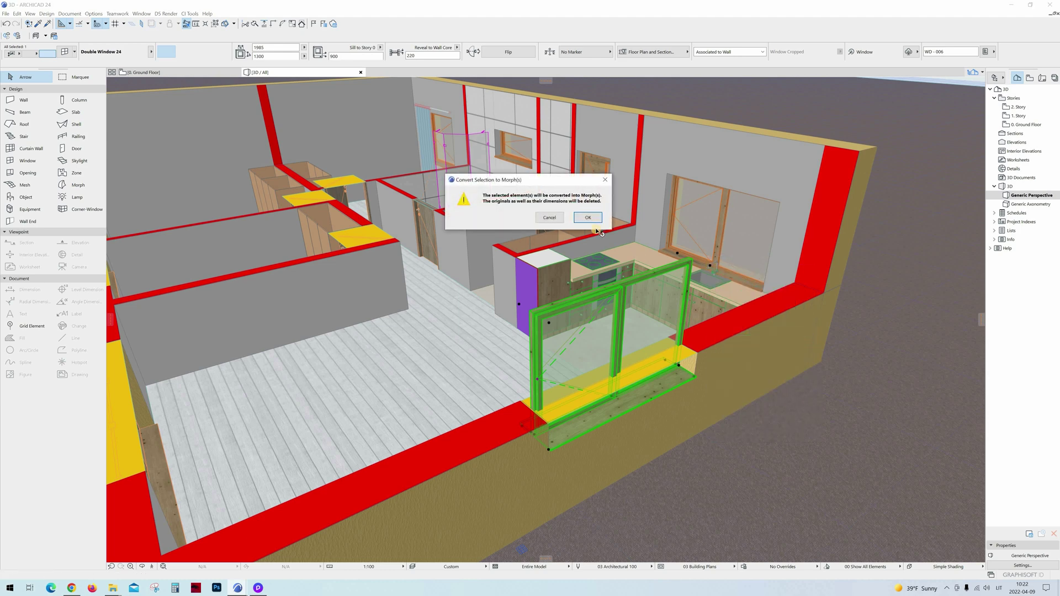
pyautogui.press('Return')
# In Solid Element Operations, assign the converted window morphs as targets and the yellow slab at the window as operator.
pyautogui.scroll(-3, 617, 407)
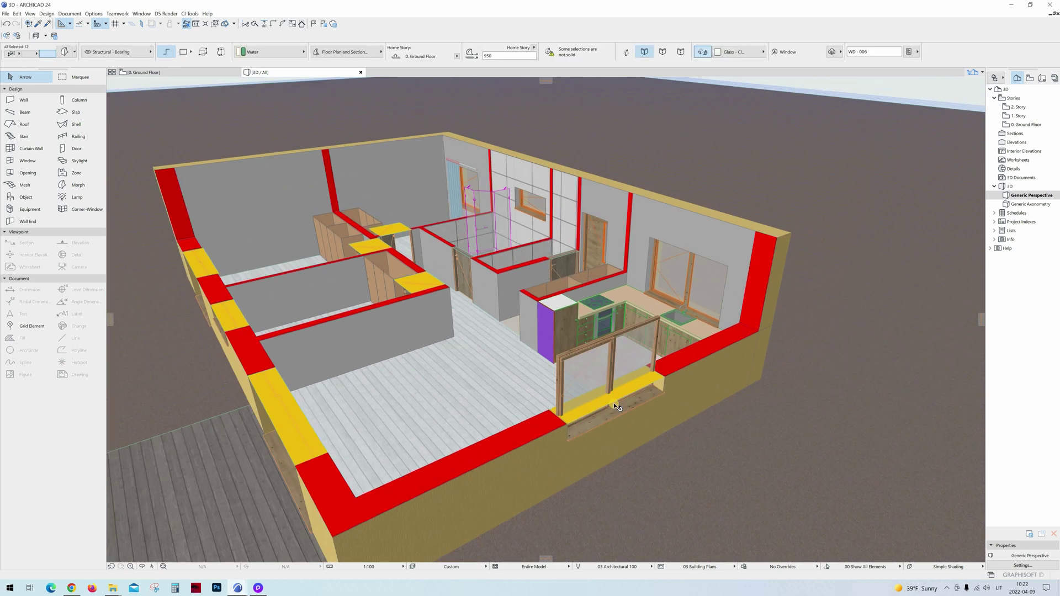
pyautogui.scroll(-2, 617, 407)
pyautogui.scroll(5, 616, 402)
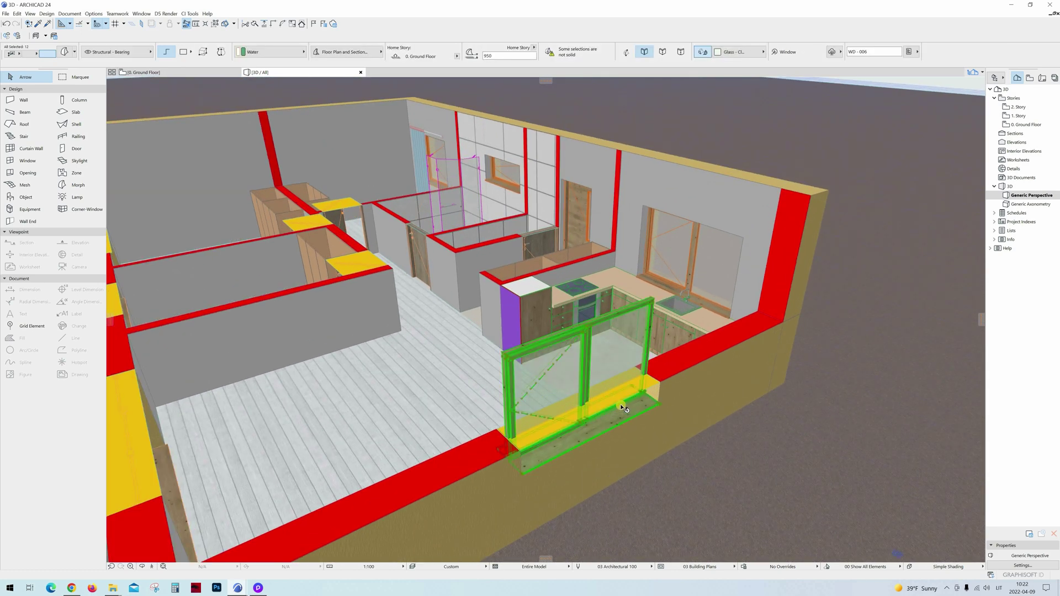
pyautogui.scroll(2, 621, 398)
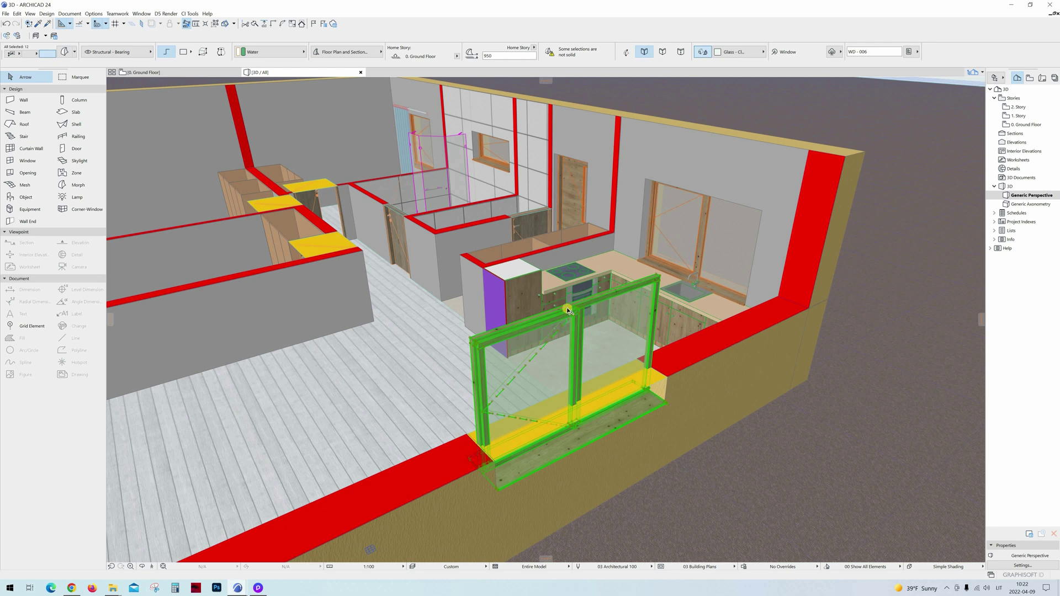
pyautogui.click(48, 14)
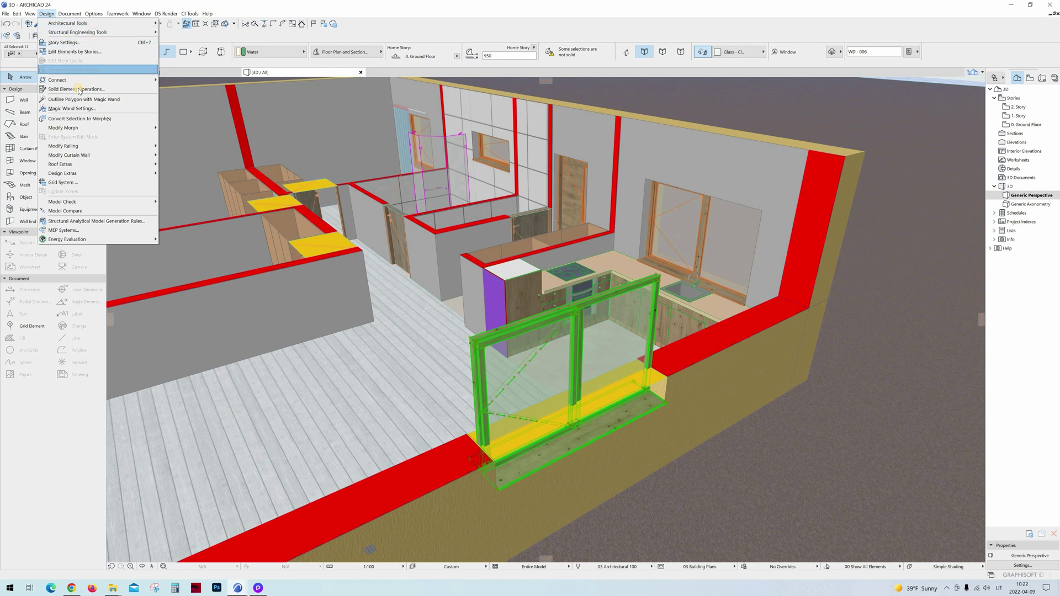
pyautogui.click(80, 90)
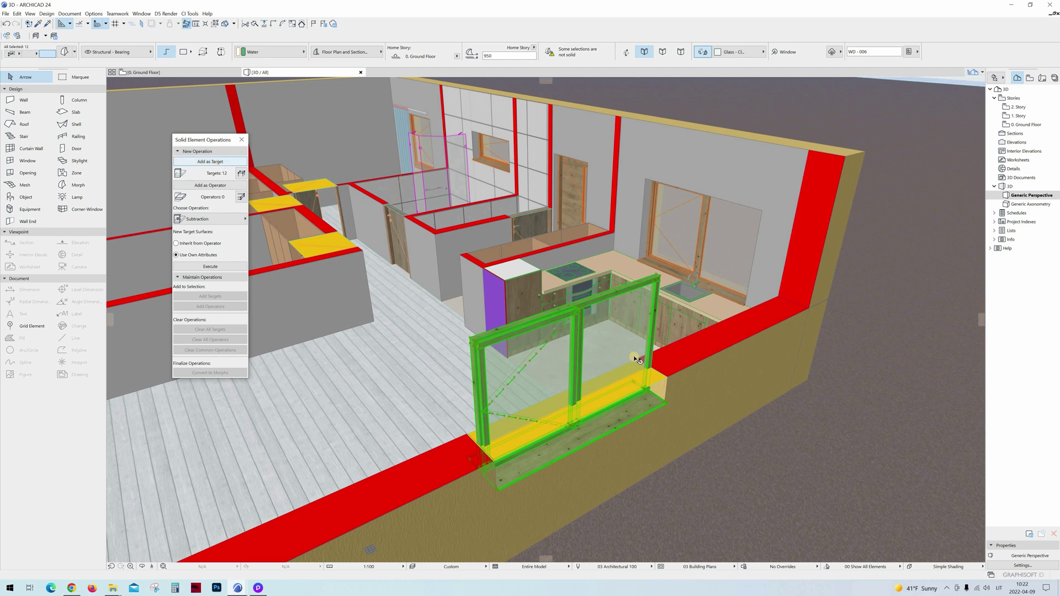
pyautogui.click(654, 387)
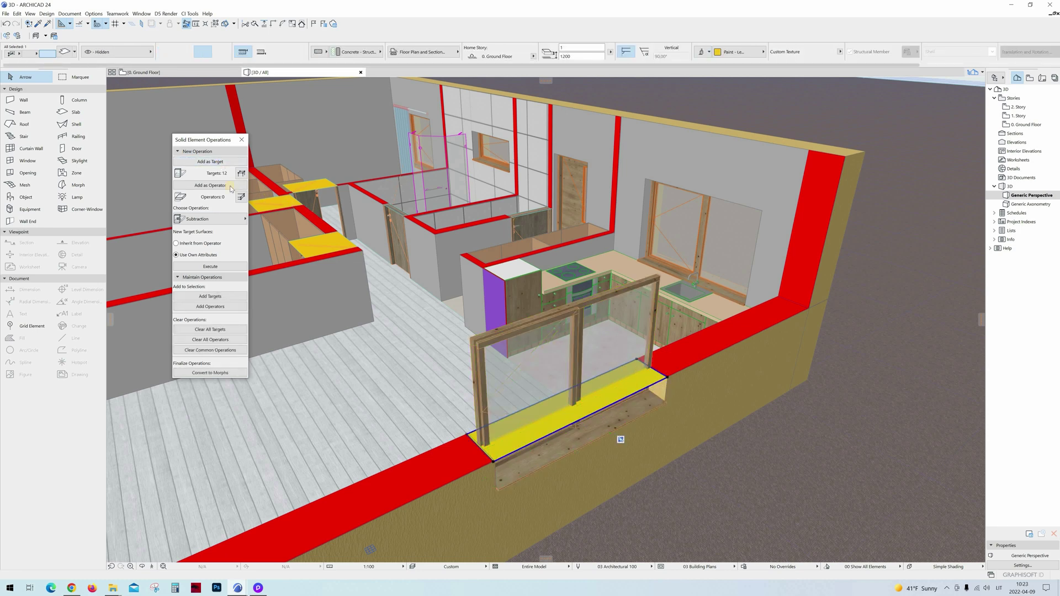
pyautogui.click(214, 185)
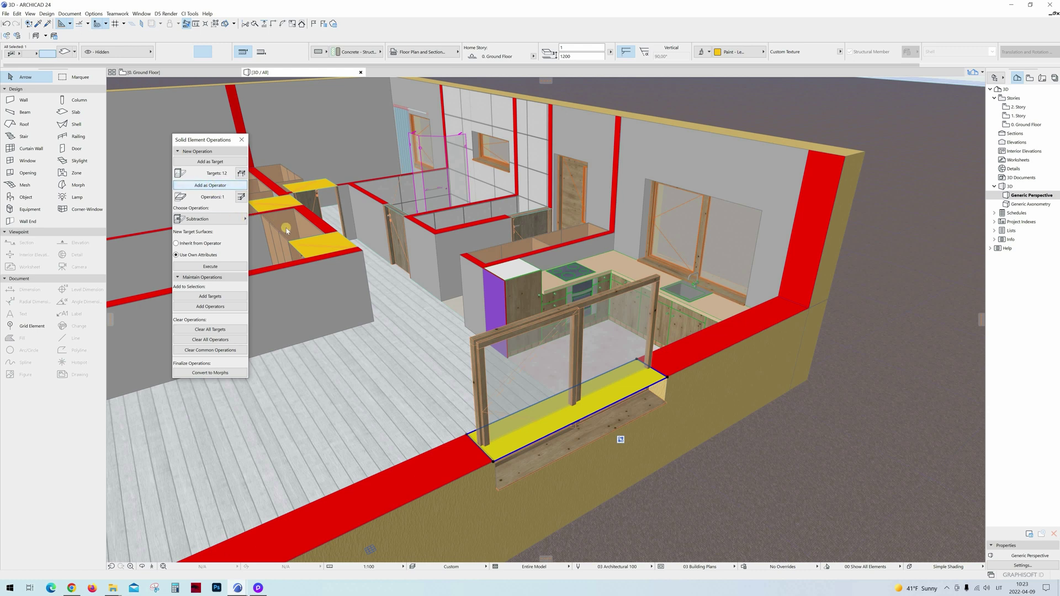
# Execute a Subtraction with upward extrusion to cut the window morphs above the slab, and close Solid Element Operations.
pyautogui.click(234, 219)
pyautogui.click(288, 230)
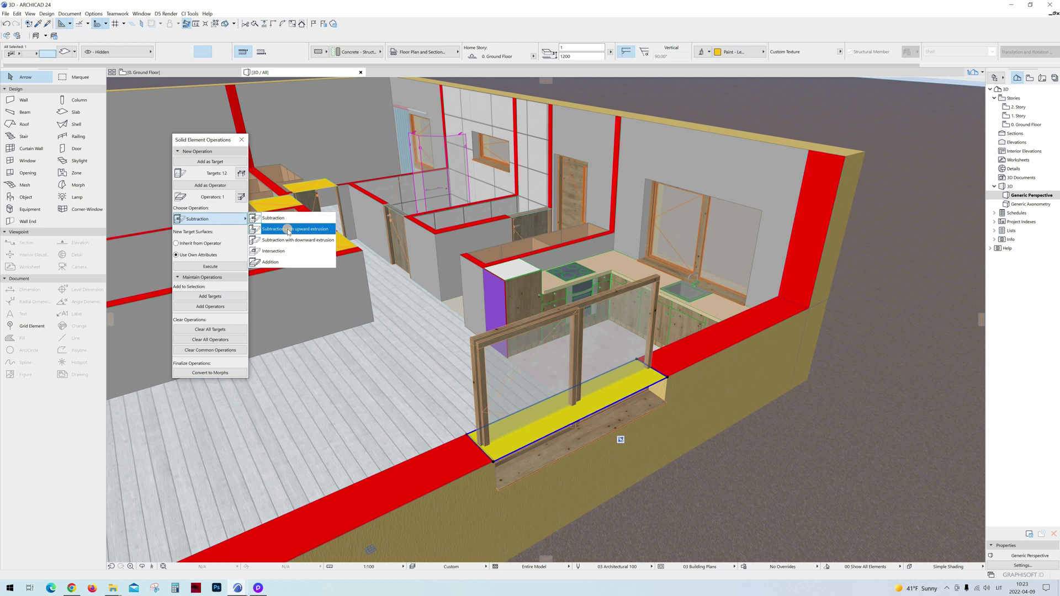
pyautogui.click(220, 268)
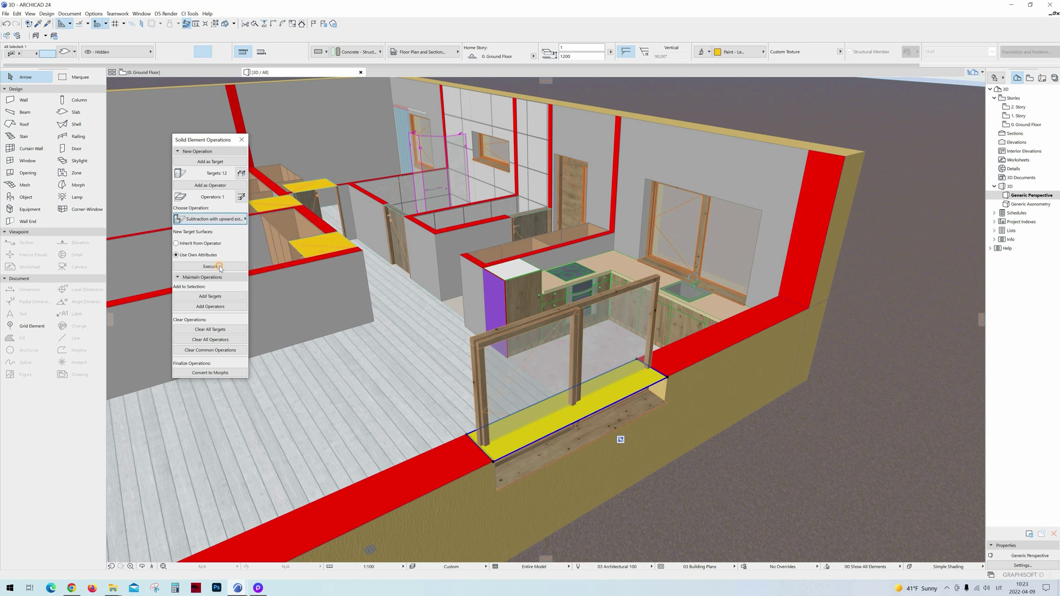
pyautogui.click(220, 267)
pyautogui.click(240, 141)
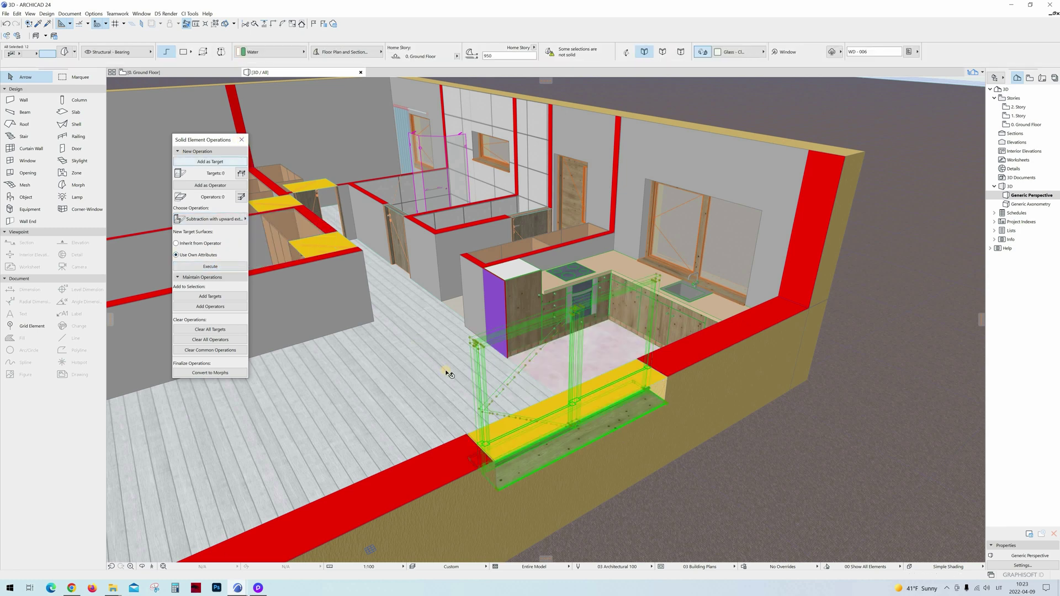
pyautogui.scroll(-2, 573, 362)
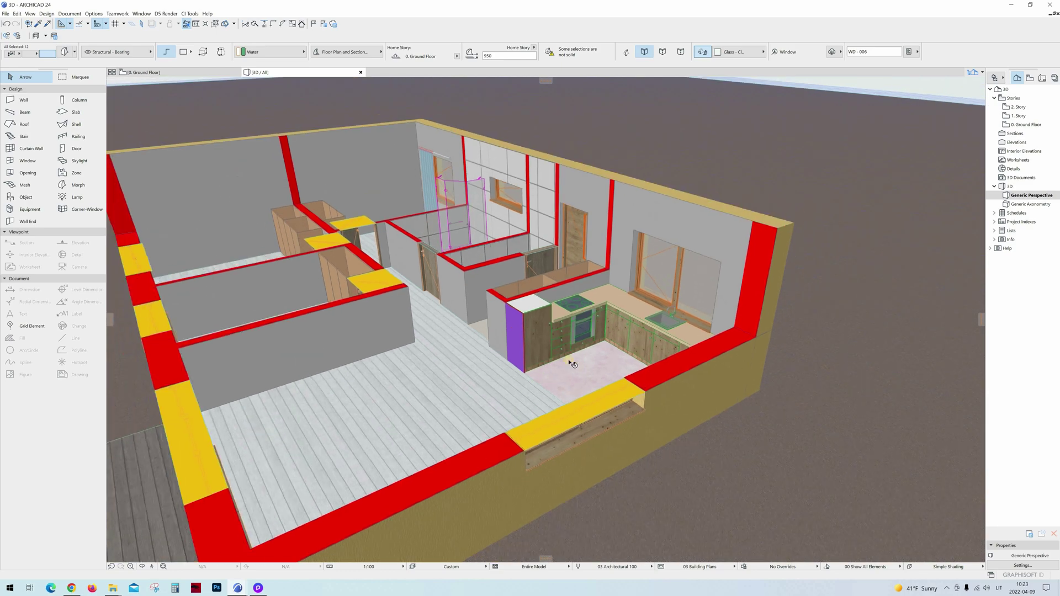
# Hide the "- Hidden" layer so the yellow cutting slabs at the window and door openings are removed from view.
pyautogui.scroll(4, 557, 370)
pyautogui.scroll(-2, 545, 381)
pyautogui.scroll(-6, 545, 381)
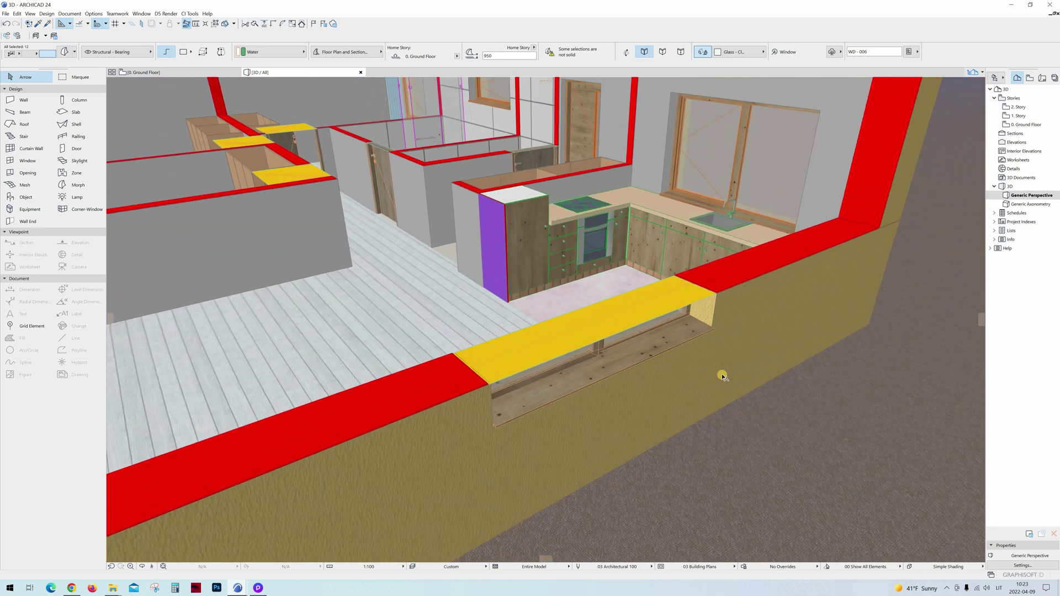
pyautogui.scroll(-2, 630, 408)
pyautogui.scroll(4, 553, 405)
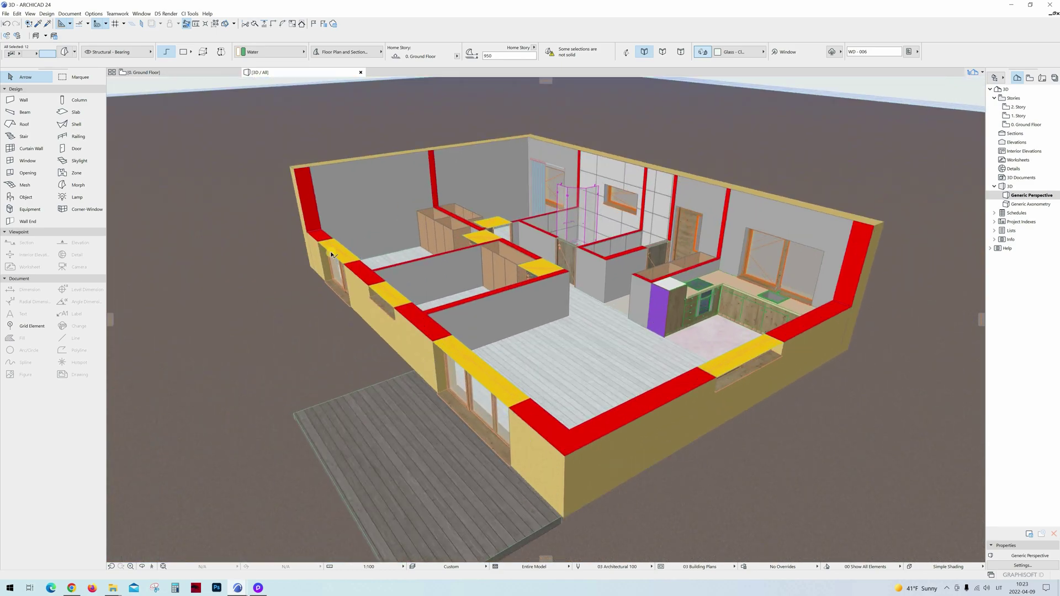
pyautogui.scroll(-3, 591, 374)
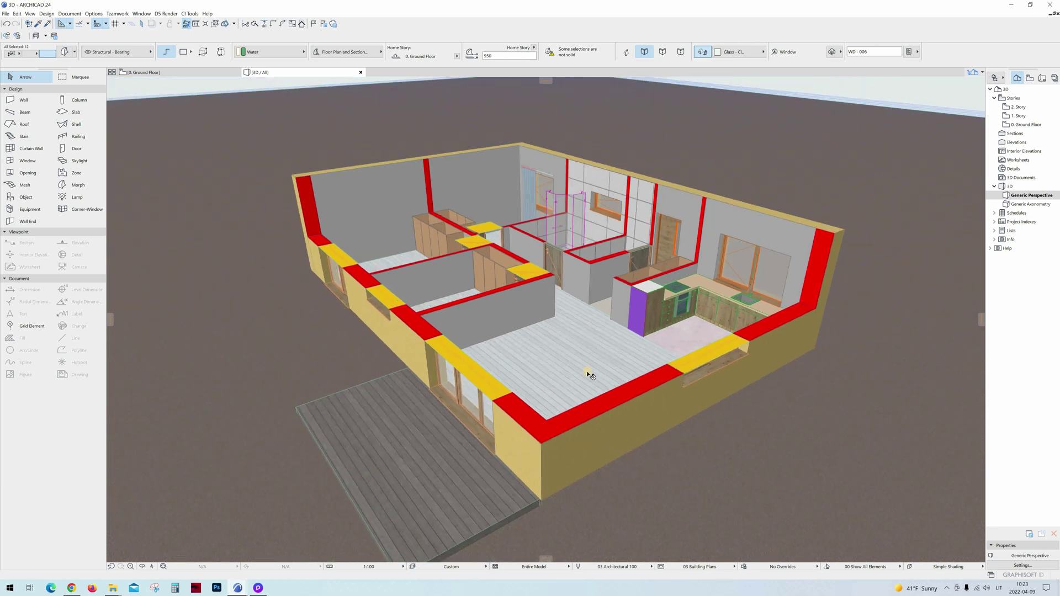
pyautogui.scroll(3, 577, 367)
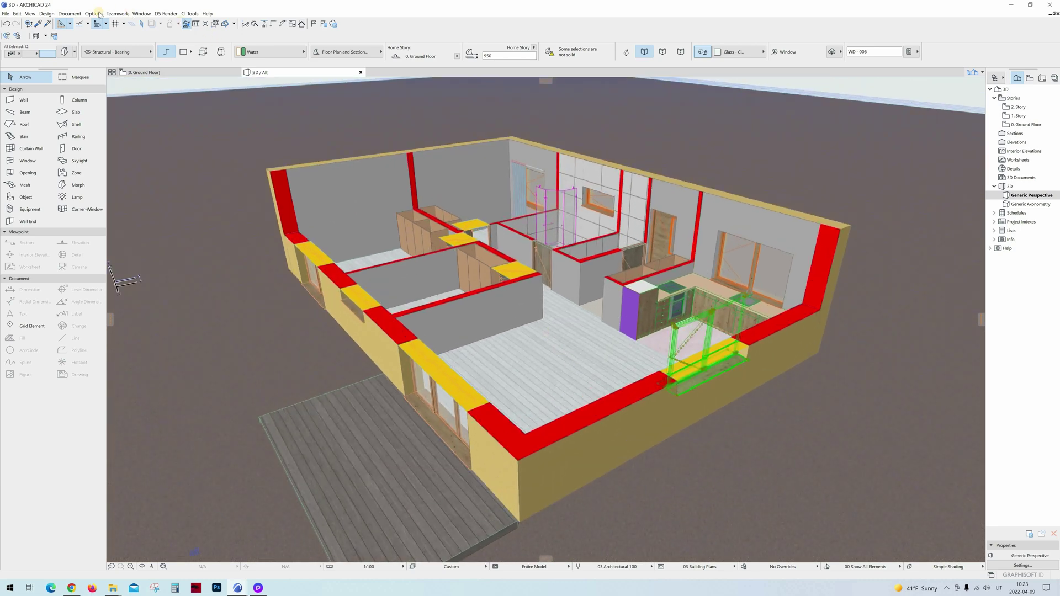
pyautogui.click(49, 13)
pyautogui.moveTo(70, 13)
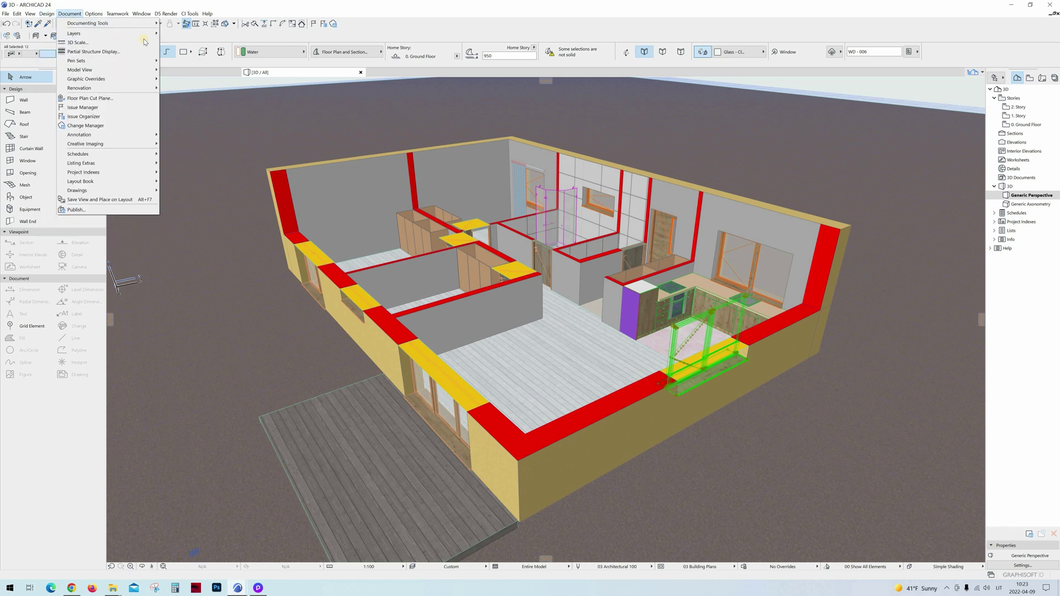
pyautogui.click(193, 33)
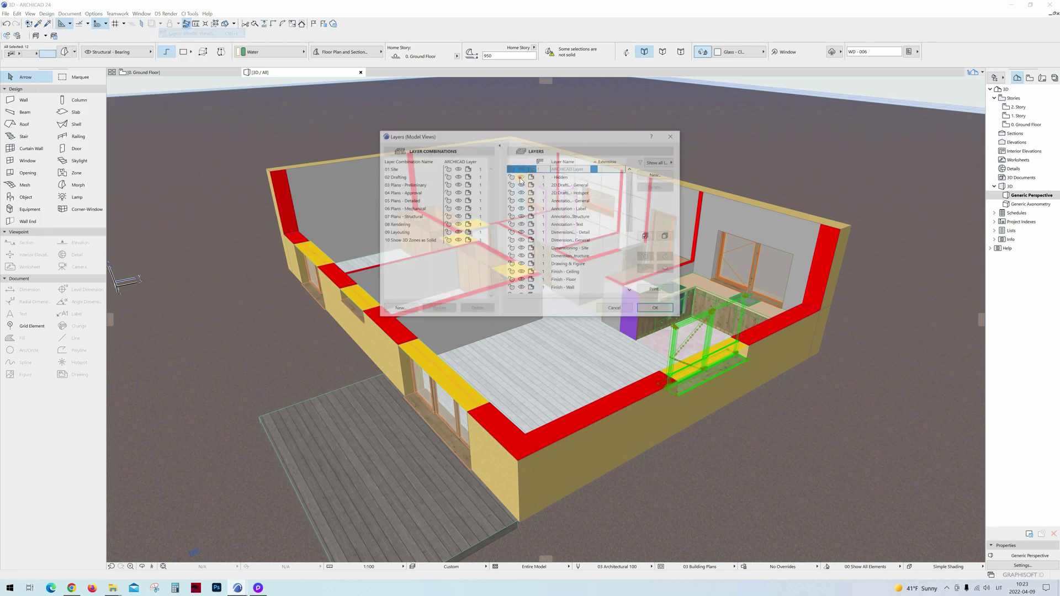
pyautogui.press('Down')
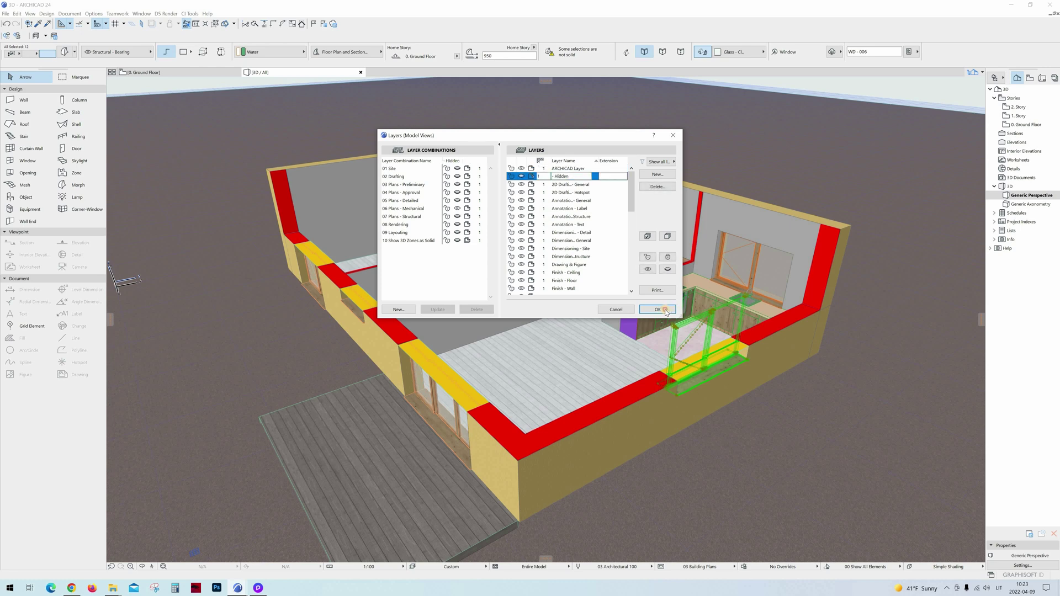
pyautogui.press('Return')
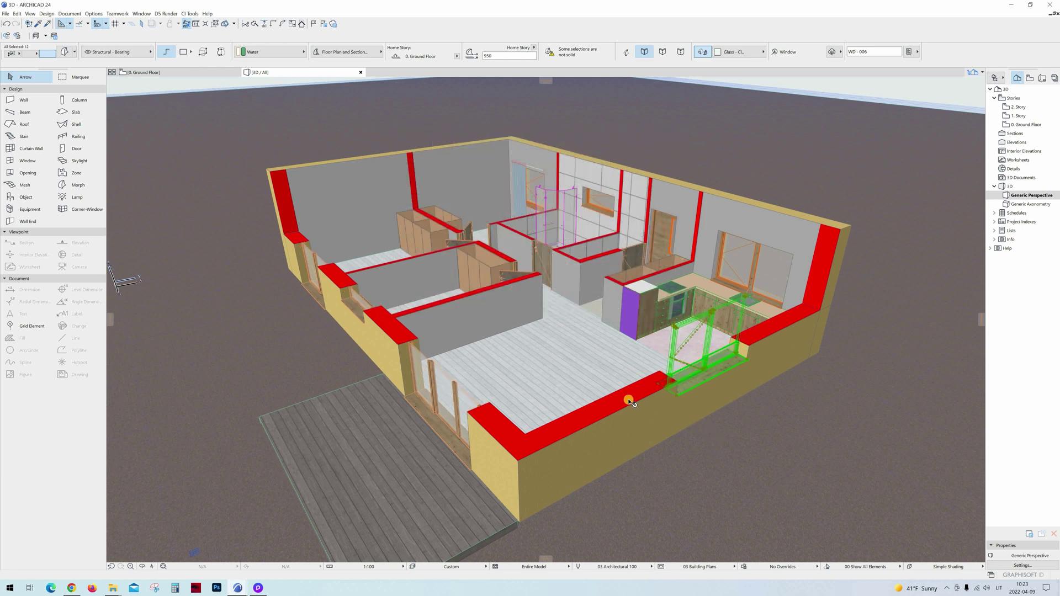
# Select several exterior and interior cut walls in turn to examine how the red cut surfaces are built up.
pyautogui.scroll(-3, 630, 401)
pyautogui.scroll(4, 643, 386)
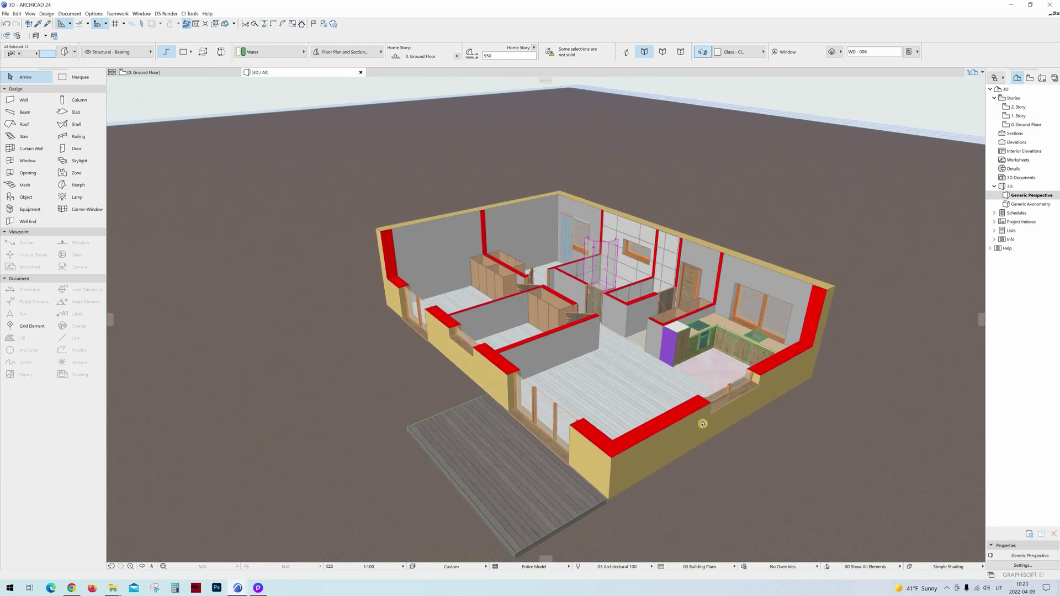
pyautogui.keyDown('shift'); pyautogui.moveTo(703, 424); pyautogui.dragTo(565, 407, button='middle'); pyautogui.keyUp('shift')
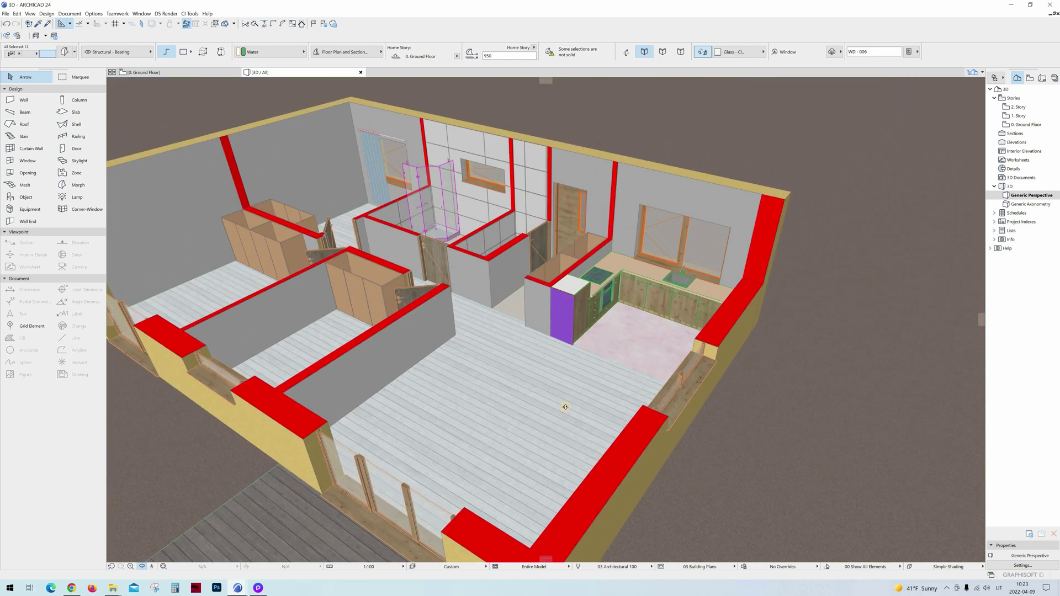
pyautogui.scroll(-4, 565, 406)
pyautogui.scroll(4, 492, 371)
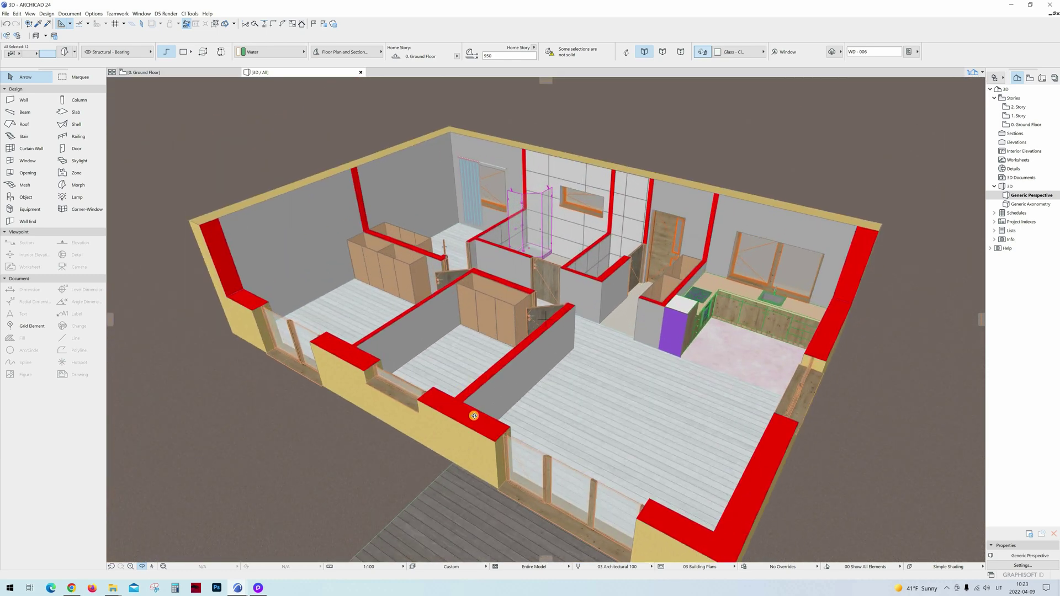
pyautogui.rightClick(473, 416)
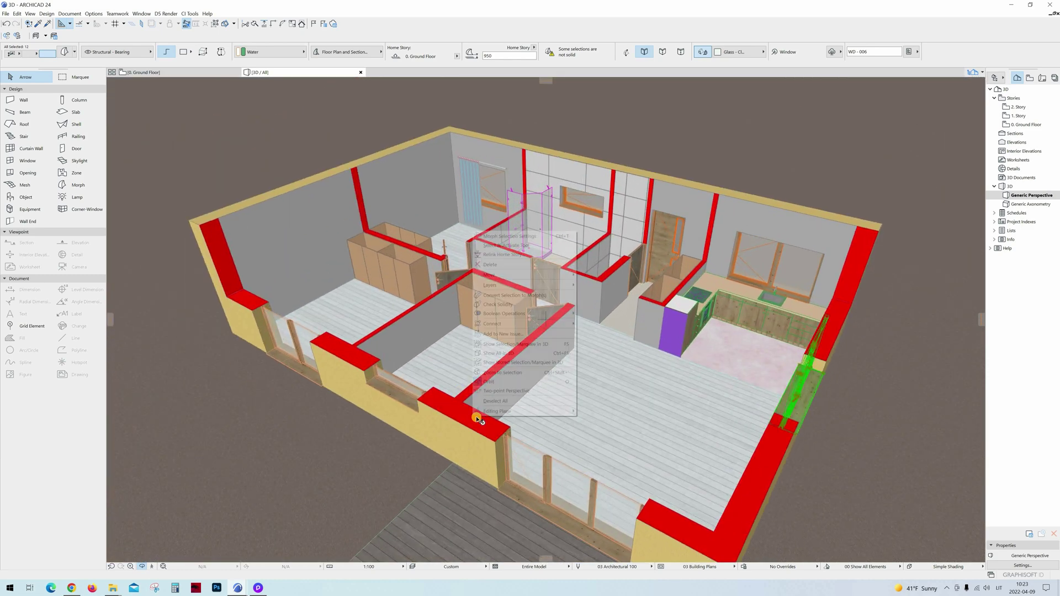
pyautogui.click(479, 382)
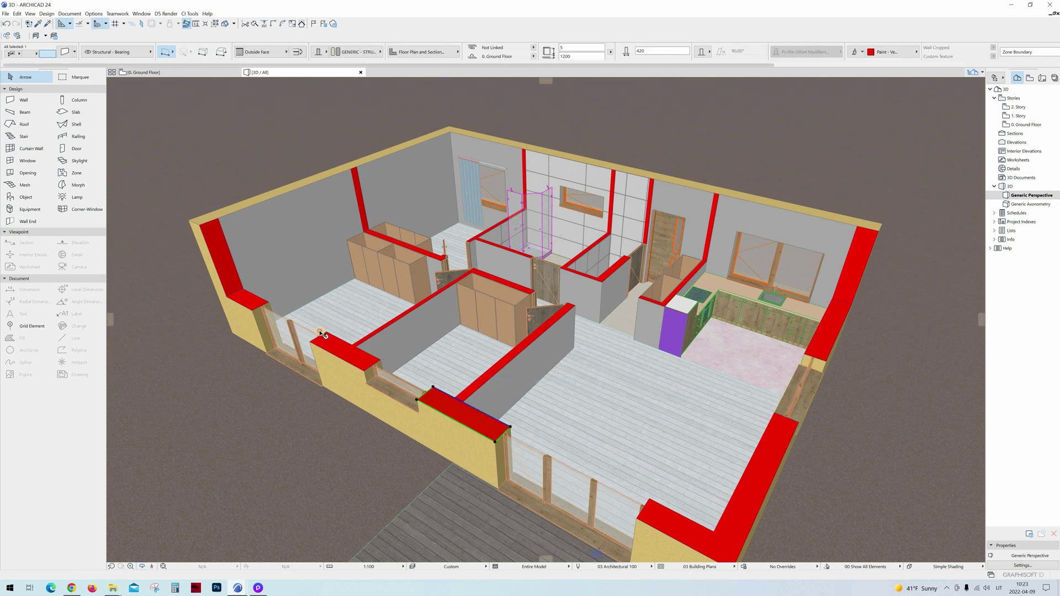
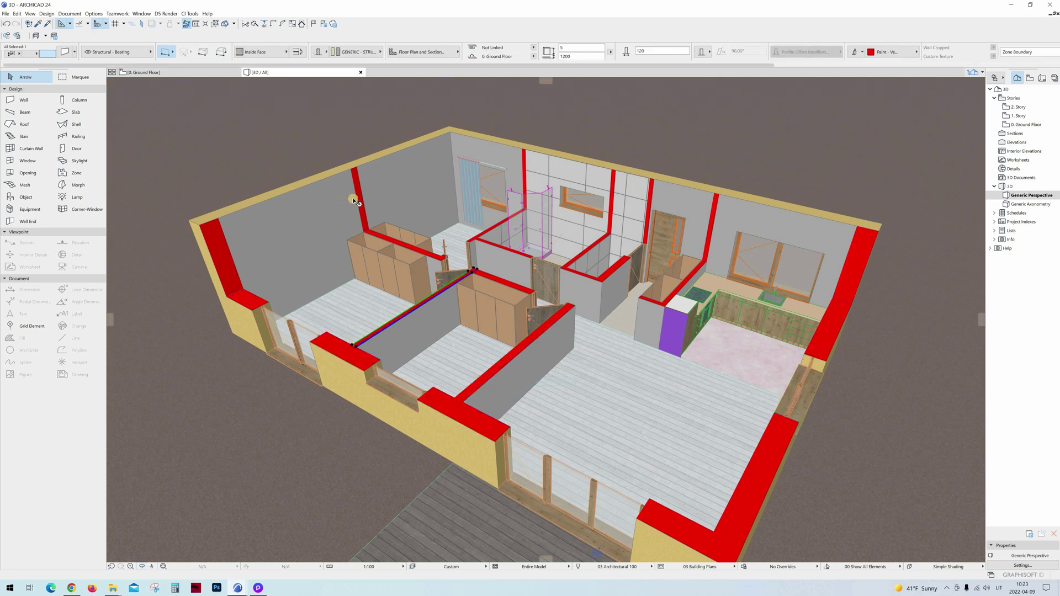
pyautogui.click(491, 230)
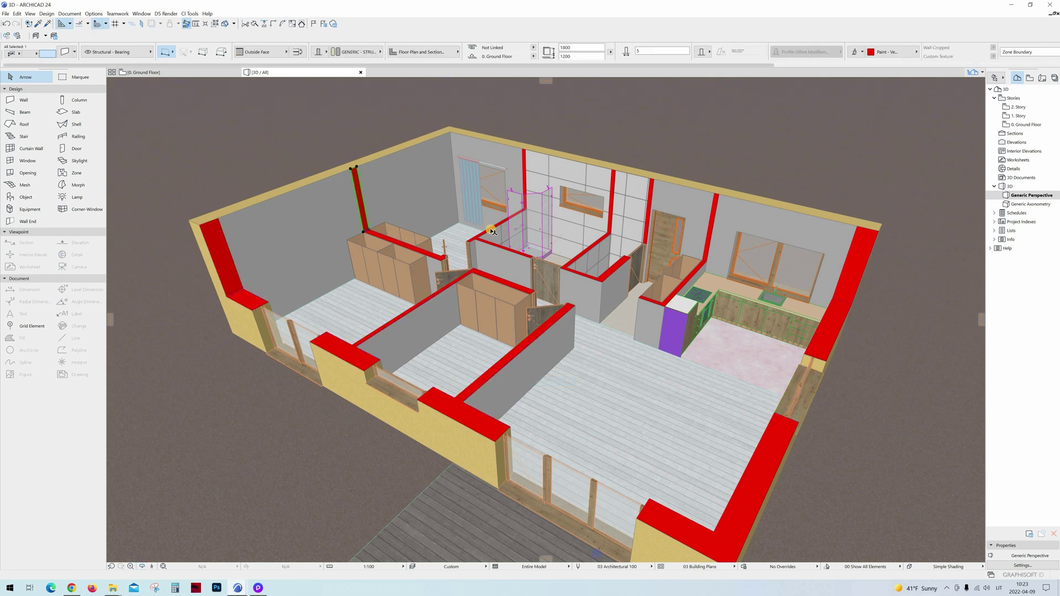
pyautogui.press('Tab')
pyautogui.press('Tab')
pyautogui.press('Tab')
pyautogui.press('Tab')
pyautogui.click(587, 250)
pyautogui.keyDown('shift'); pyautogui.click(579, 271); pyautogui.keyUp('shift')
pyautogui.press('Tab')
pyautogui.scroll(-2, 518, 413)
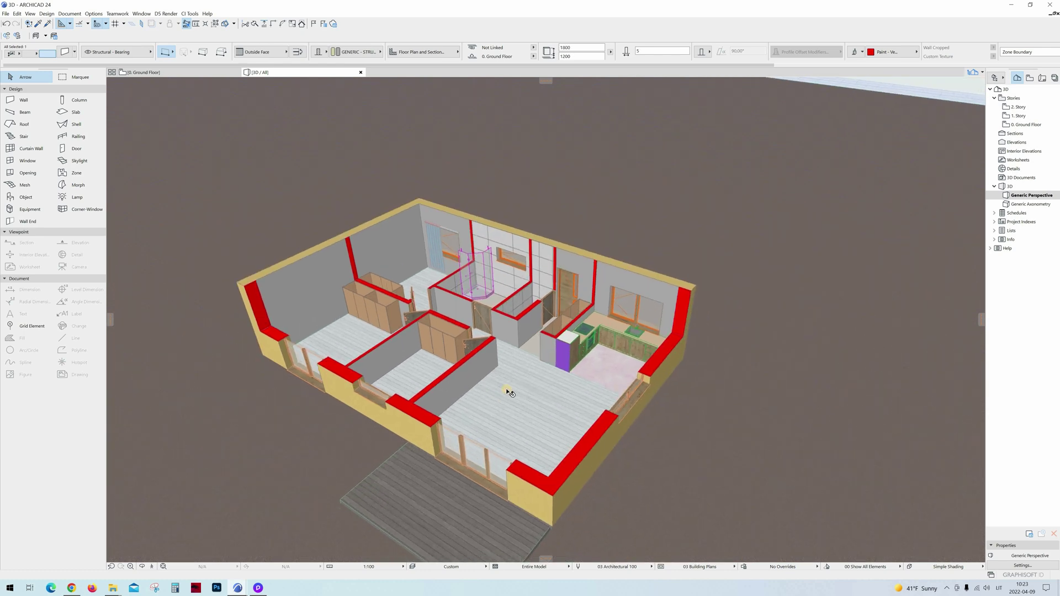
# Select the living-area, kitchen and hallway floor slabs in turn to examine how the floors are divided.
pyautogui.scroll(2, 509, 391)
pyautogui.click(596, 368)
pyautogui.click(622, 352)
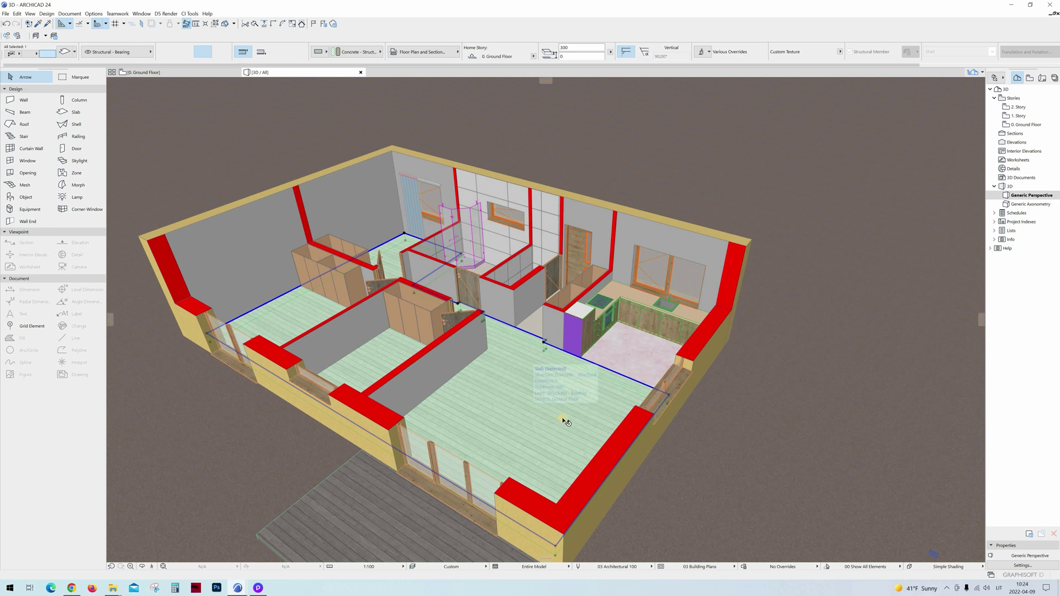
pyautogui.scroll(-2, 543, 407)
pyautogui.scroll(2, 506, 389)
pyautogui.keyDown('shift'); pyautogui.moveTo(510, 390); pyautogui.dragTo(587, 442, button='middle'); pyautogui.keyUp('shift')
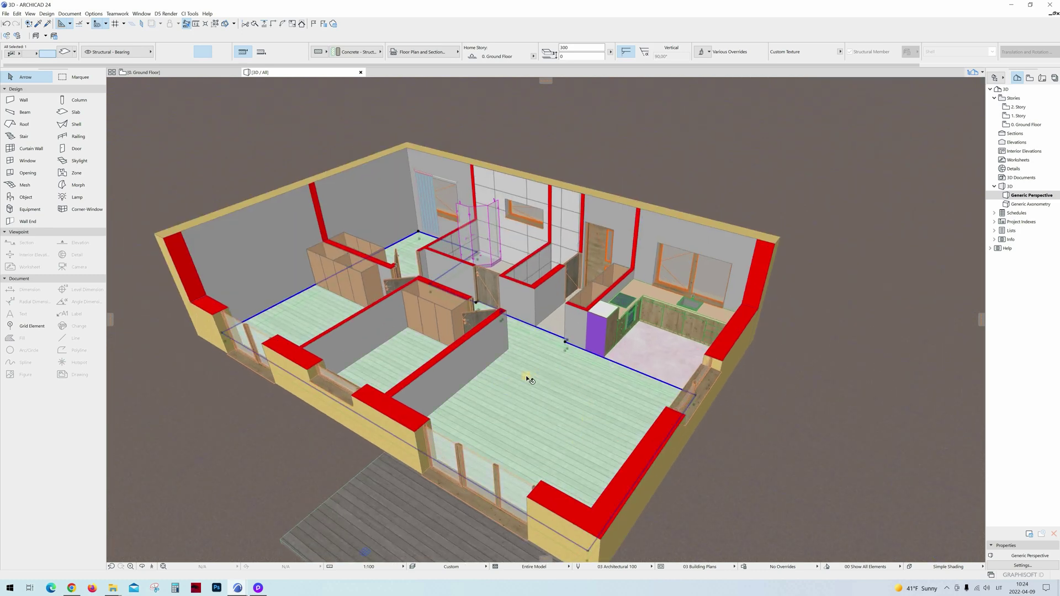
pyautogui.click(653, 351)
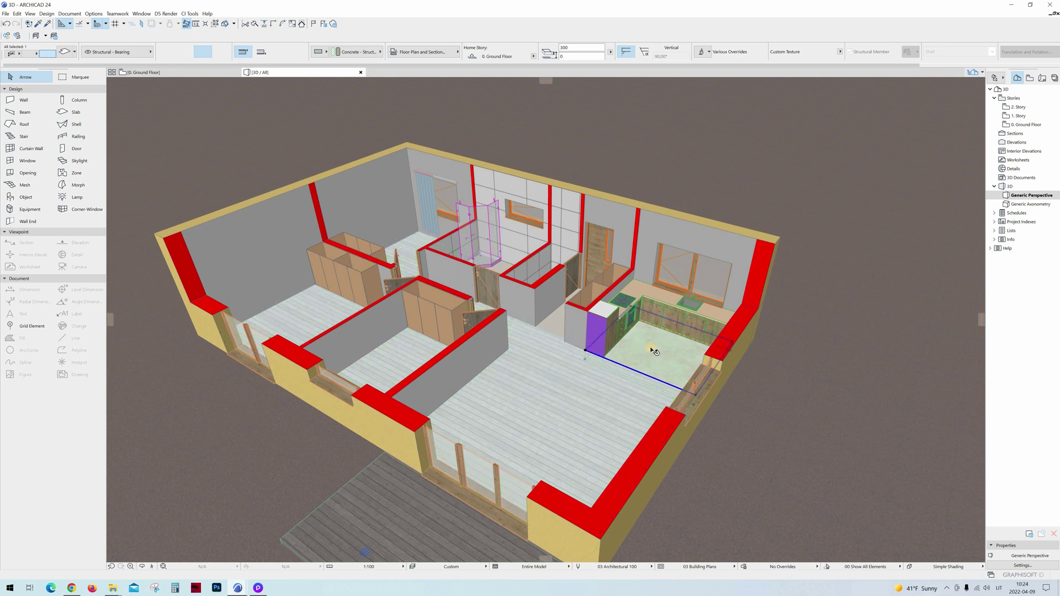
pyautogui.click(555, 330)
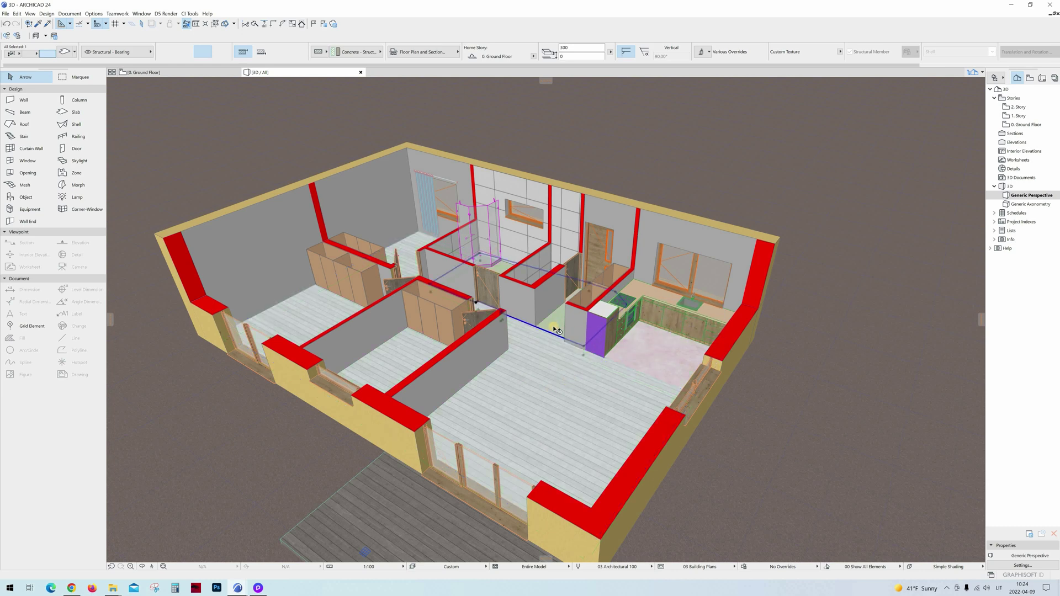
# Examine the complete cutaway house with its trimmed windows, interior walls, kitchen and terrace.
pyautogui.scroll(-5, 527, 326)
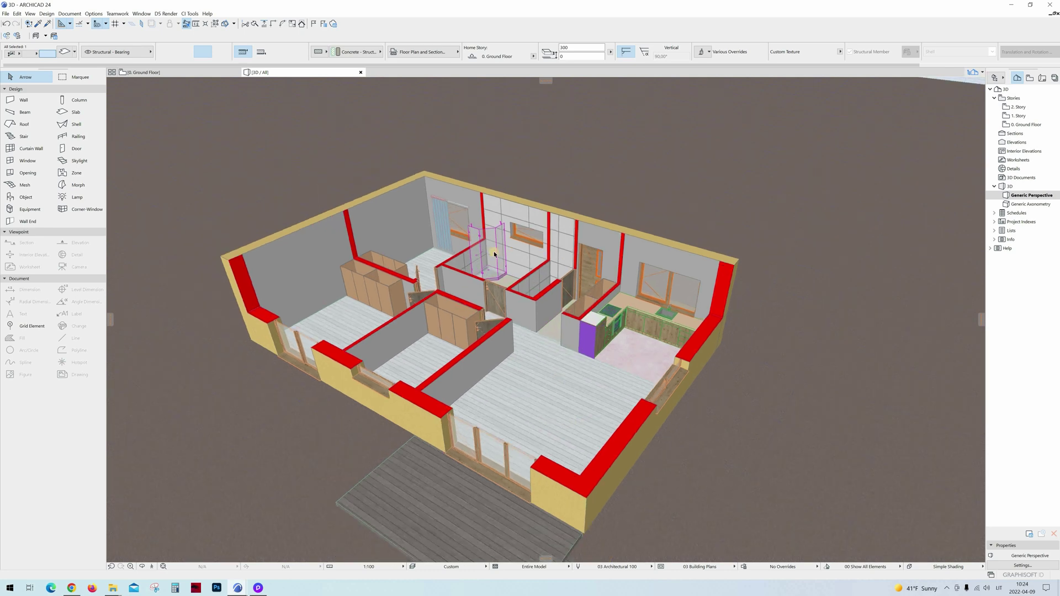
pyautogui.scroll(2, 534, 390)
pyautogui.scroll(-3, 541, 423)
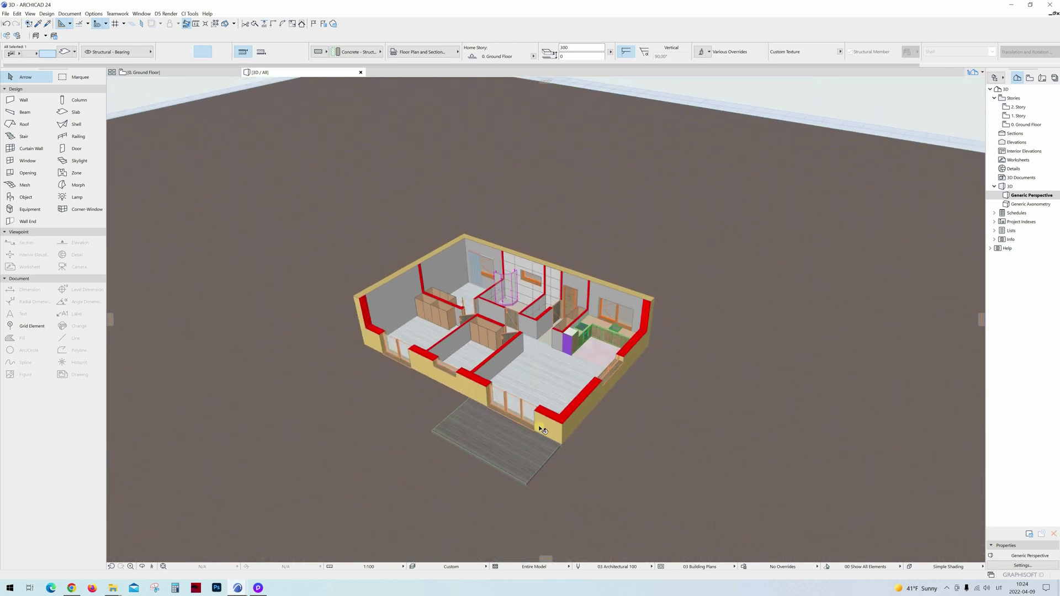
pyautogui.scroll(2, 554, 422)
pyautogui.scroll(3, 573, 395)
pyautogui.scroll(-3, 572, 381)
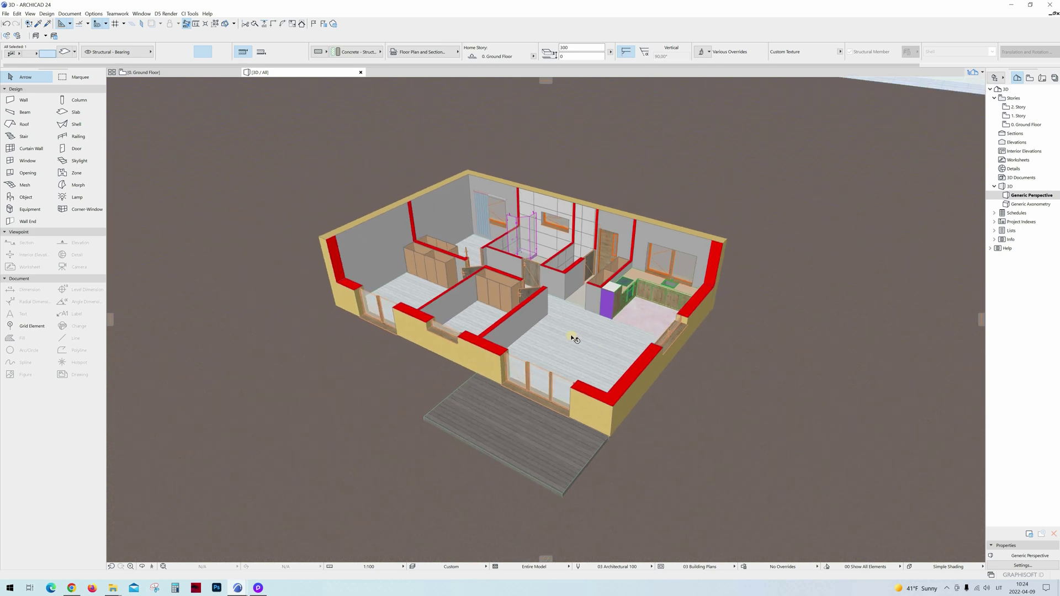
pyautogui.scroll(2, 568, 313)
pyautogui.scroll(-3, 568, 326)
pyautogui.scroll(3, 566, 332)
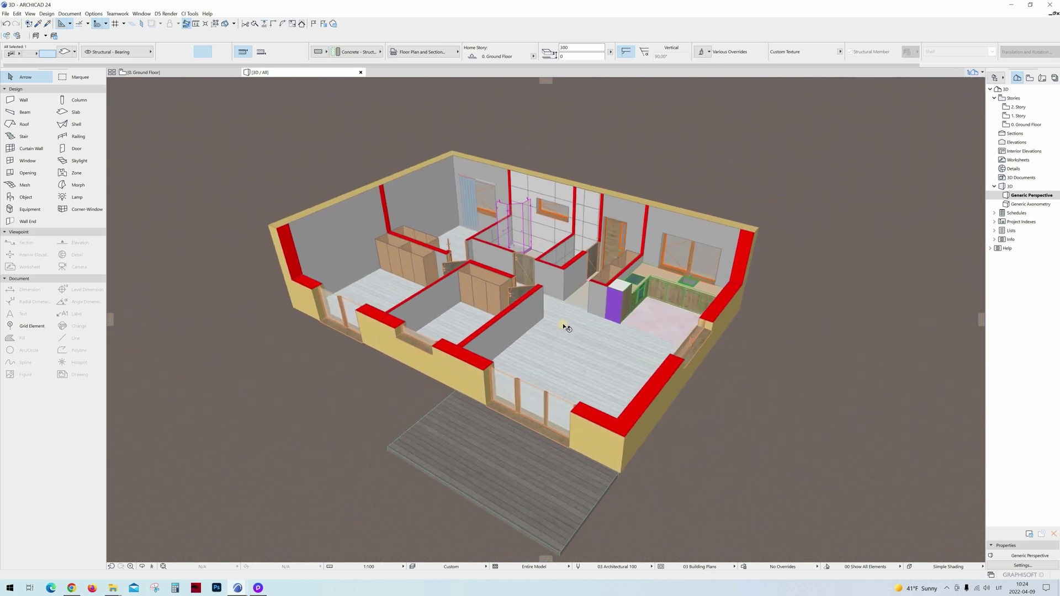
pyautogui.scroll(-2, 567, 327)
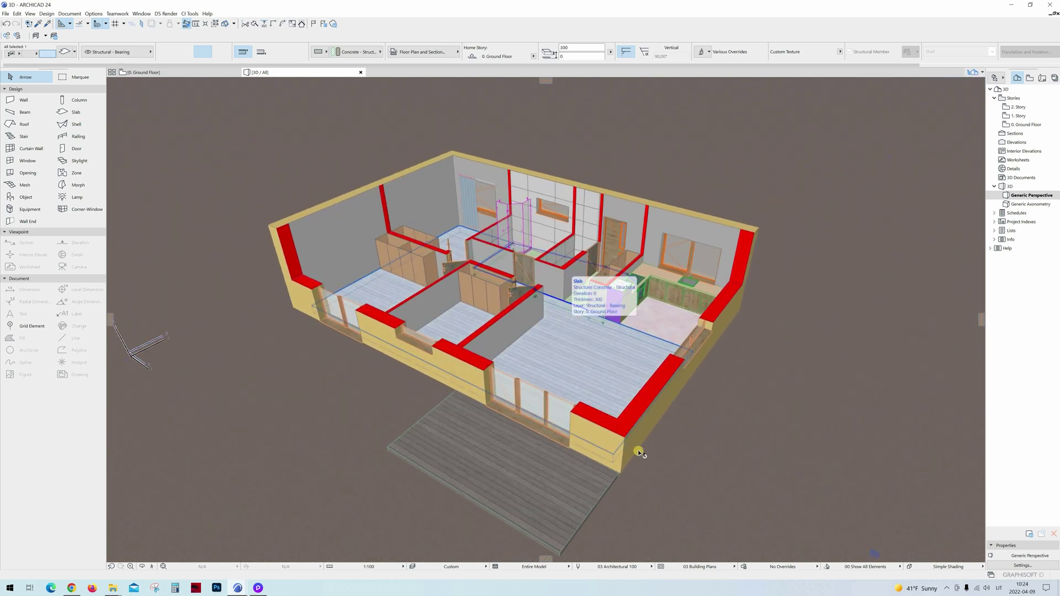
pyautogui.scroll(2, 631, 447)
pyautogui.scroll(-2, 631, 447)
pyautogui.scroll(3, 635, 442)
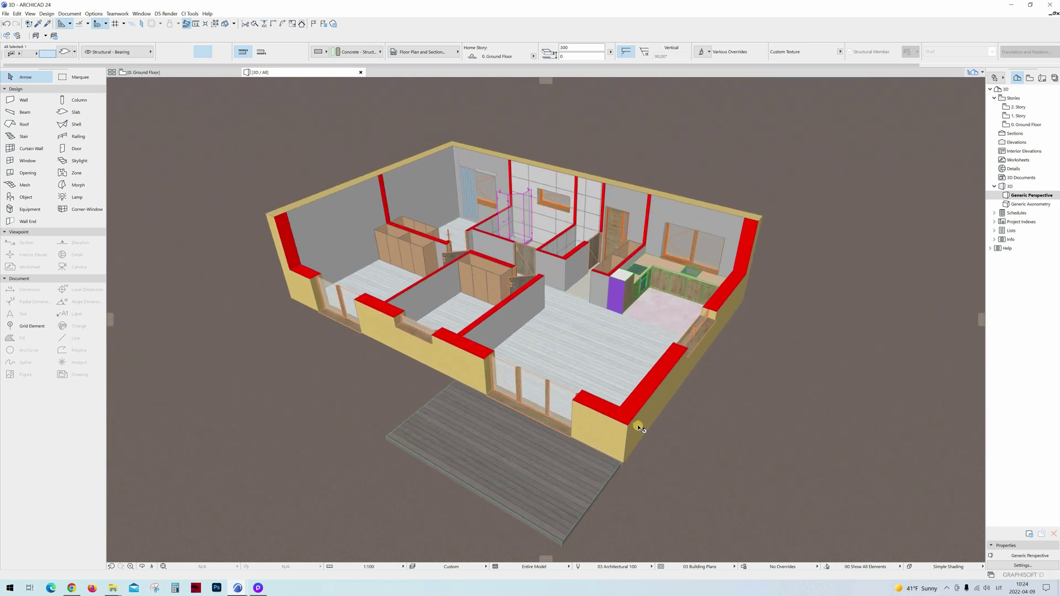
pyautogui.scroll(-2, 630, 439)
pyautogui.scroll(2, 527, 439)
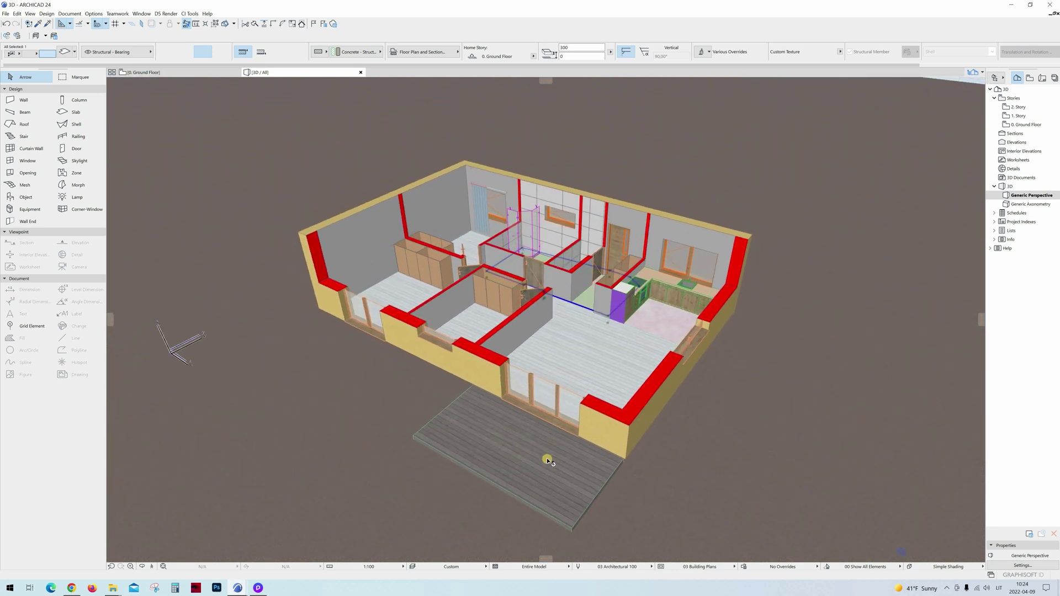
pyautogui.scroll(-2, 547, 455)
pyautogui.scroll(3, 544, 449)
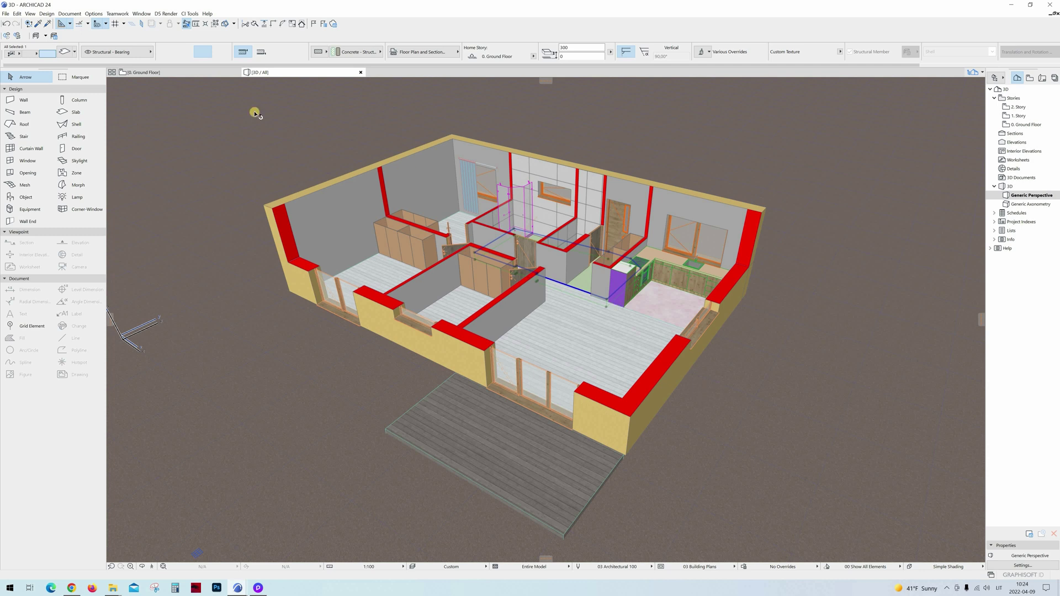
# Start the D5 Render export of the cutaway house model.
pyautogui.click(168, 15)
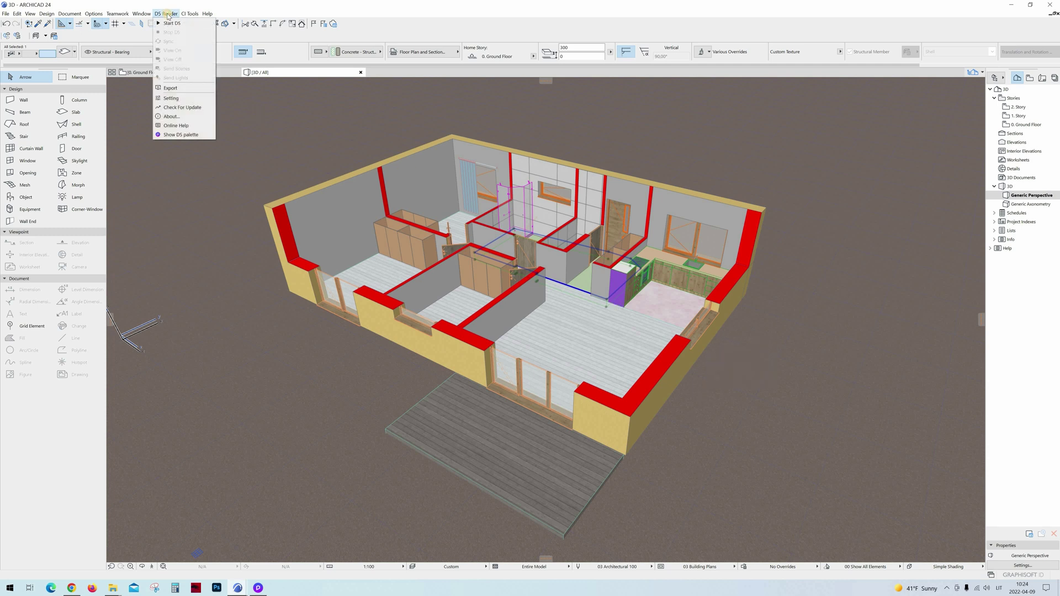
pyautogui.click(166, 88)
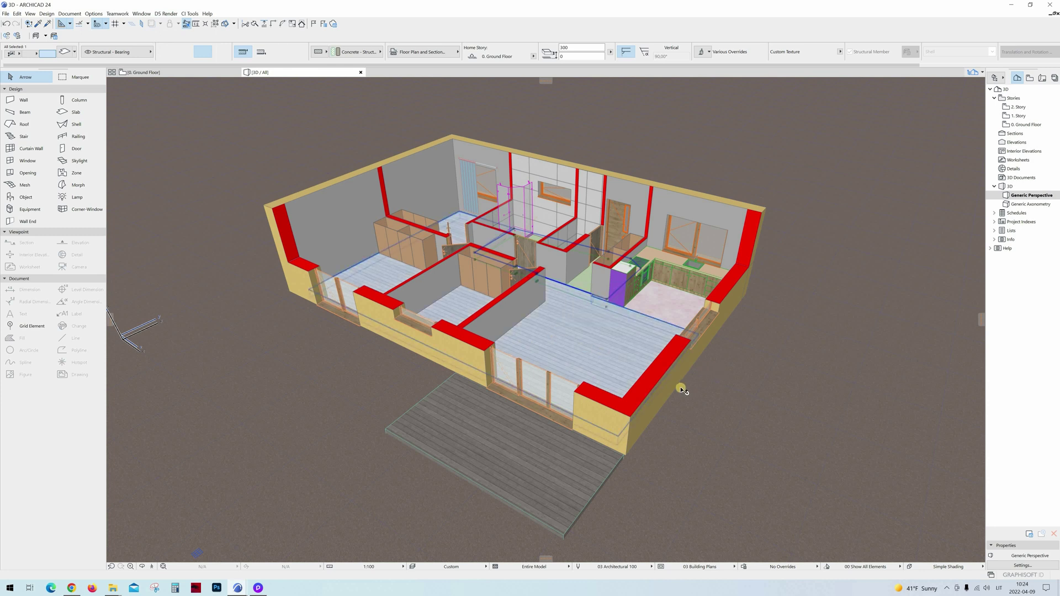
pyautogui.scroll(-1, 643, 410)
pyautogui.scroll(1, 643, 410)
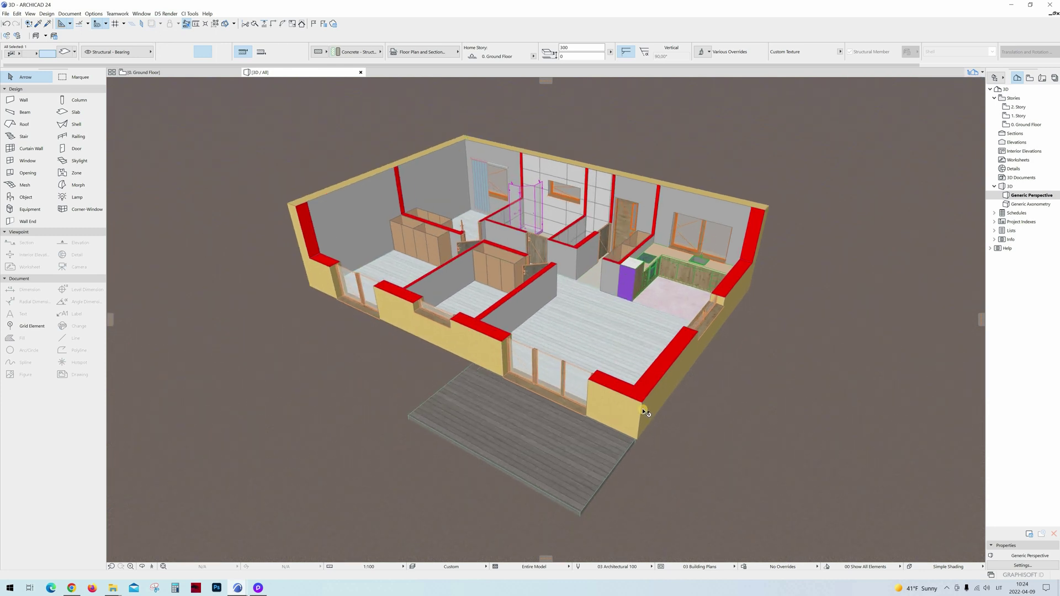
pyautogui.scroll(1, 642, 410)
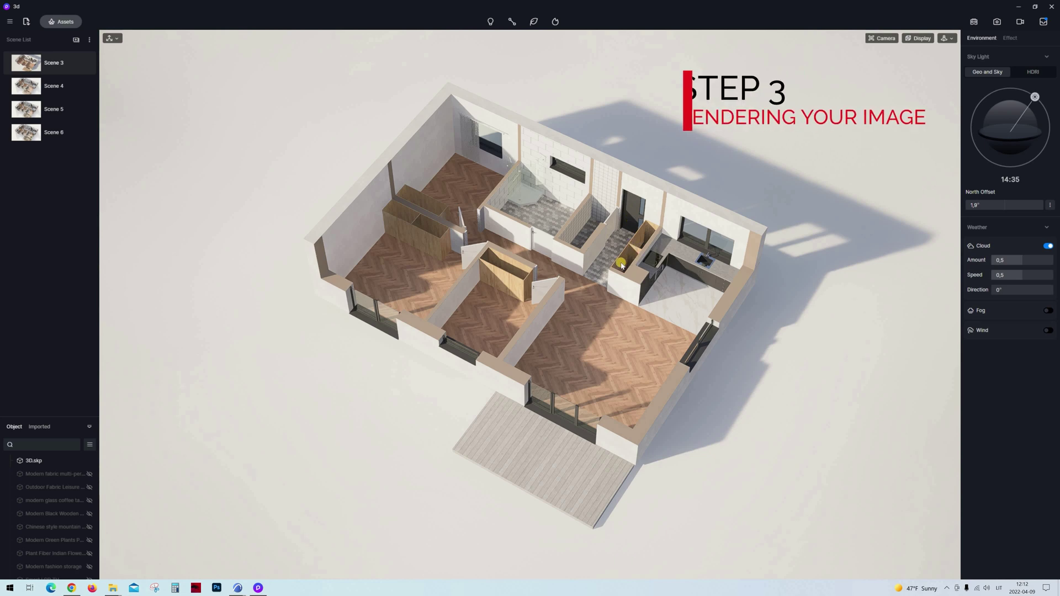
# Examine the textured cutaway house in D5 Render from above and from the end wall beside the kitchen.
pyautogui.scroll(1, 811, 313)
pyautogui.scroll(4, 556, 296)
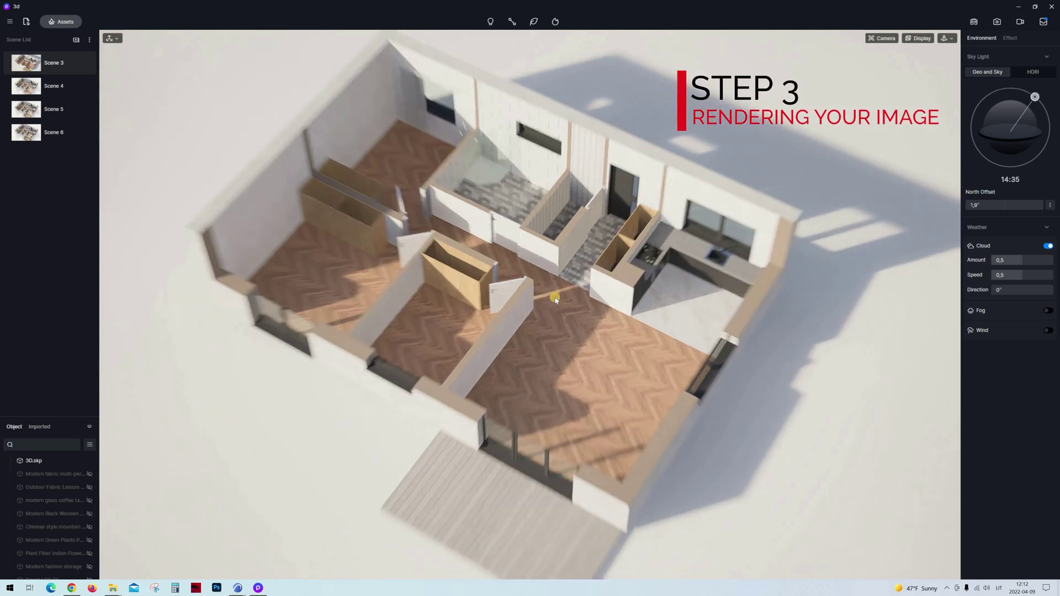
pyautogui.moveTo(474, 245); pyautogui.dragTo(369, 226, button='middle')
pyautogui.moveTo(486, 491); pyautogui.dragTo(352, 518, button='middle')
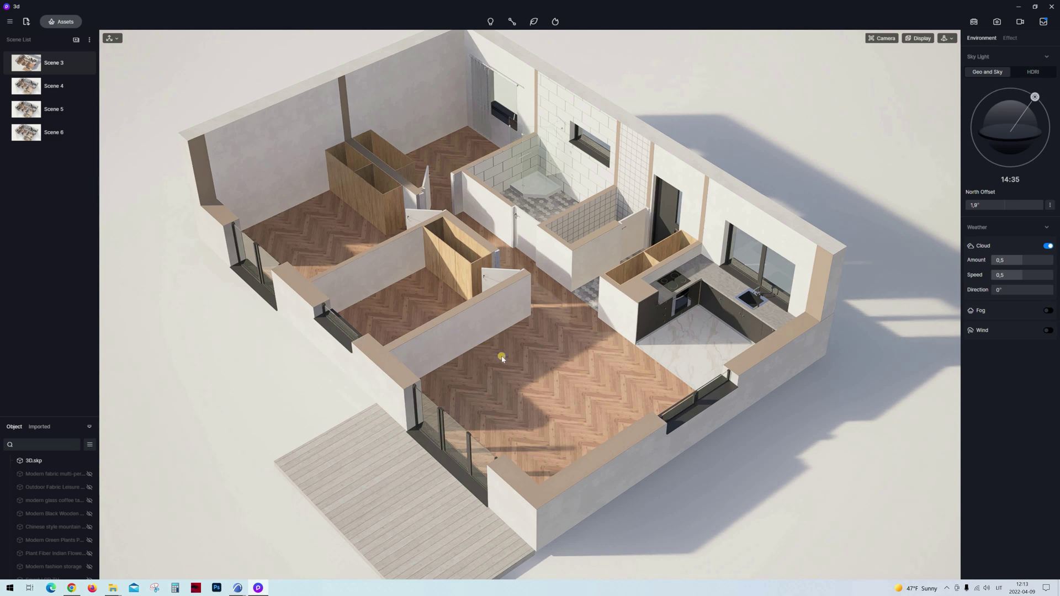
pyautogui.moveTo(424, 248); pyautogui.dragTo(593, 347, button='middle')
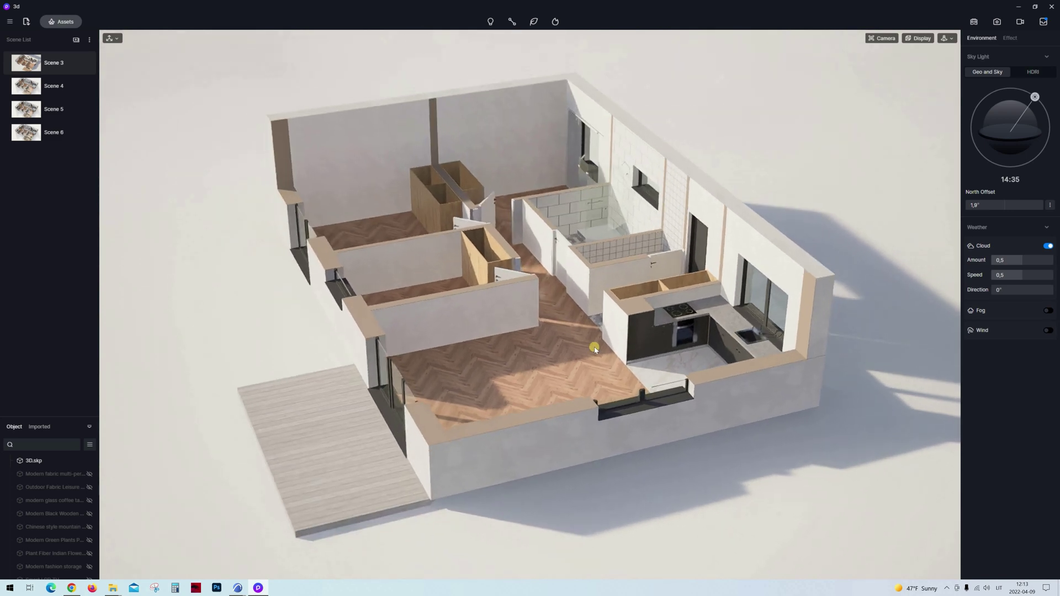
# Examine the textured cutaway house up close and from above, covering the rooms, kitchen and terrace.
pyautogui.scroll(2, 412, 307)
pyautogui.moveTo(413, 309); pyautogui.dragTo(331, 353, button='middle')
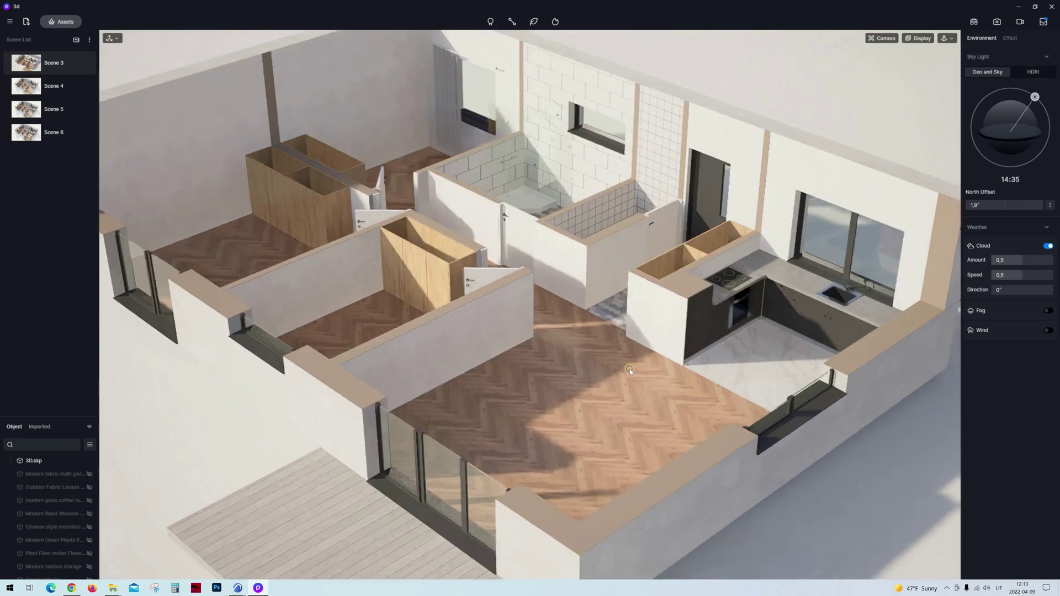
pyautogui.moveTo(530, 356); pyautogui.dragTo(650, 449, button='middle')
pyautogui.scroll(-5, 650, 450)
pyautogui.moveTo(578, 429); pyautogui.dragTo(481, 381, button='middle')
pyautogui.moveTo(612, 376); pyautogui.dragTo(616, 343, button='middle')
pyautogui.scroll(-3, 616, 343)
pyautogui.moveTo(572, 381); pyautogui.dragTo(601, 350, button='middle')
pyautogui.scroll(3, 564, 379)
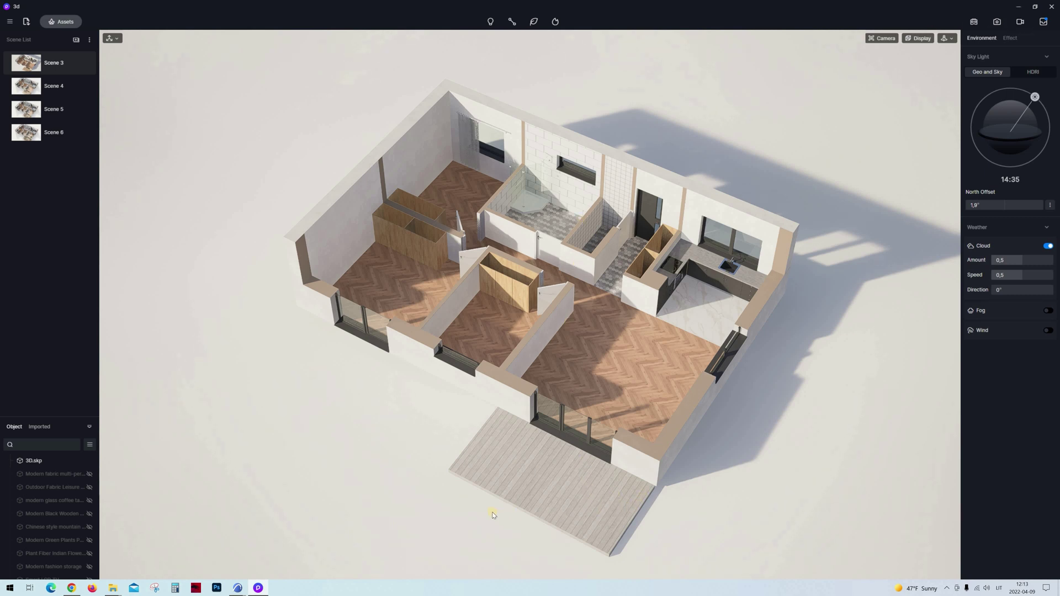
# Open the online material library and show its wood floor materials.
pyautogui.scroll(10, 493, 514)
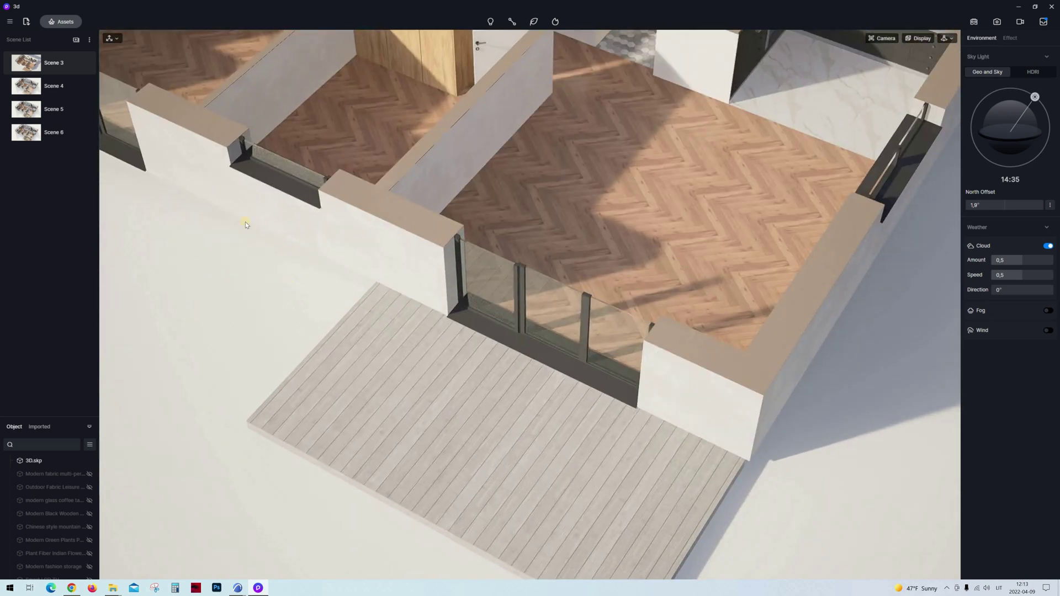
pyautogui.scroll(-3, 245, 222)
pyautogui.click(66, 22)
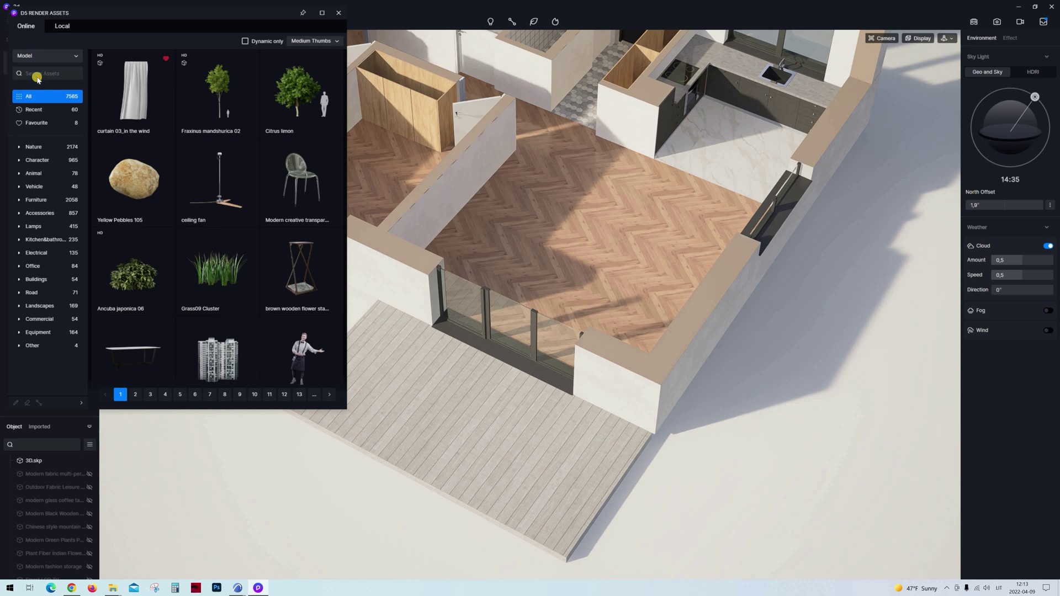
pyautogui.click(34, 84)
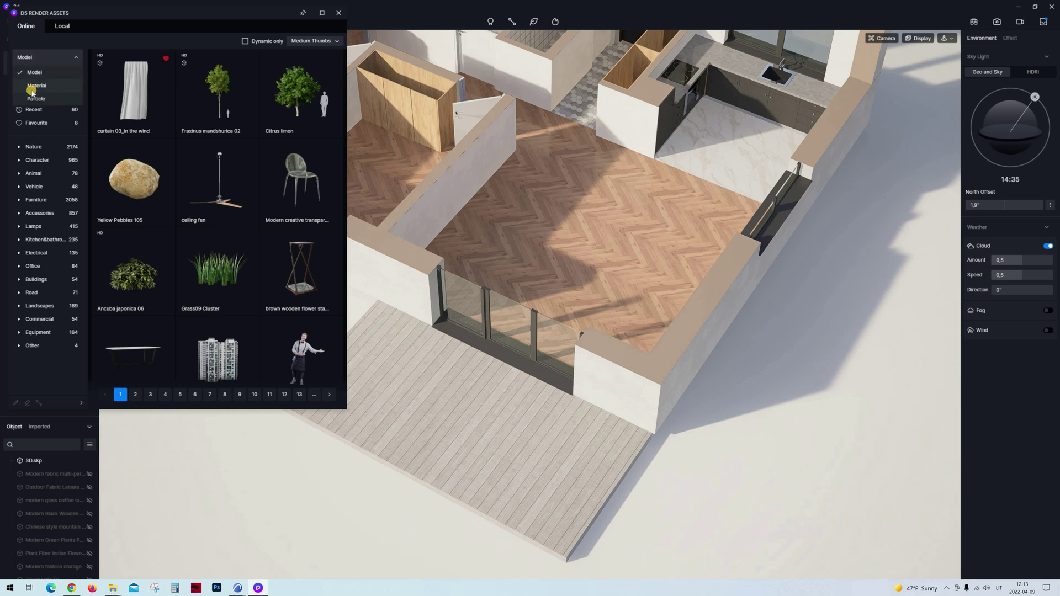
pyautogui.click(32, 88)
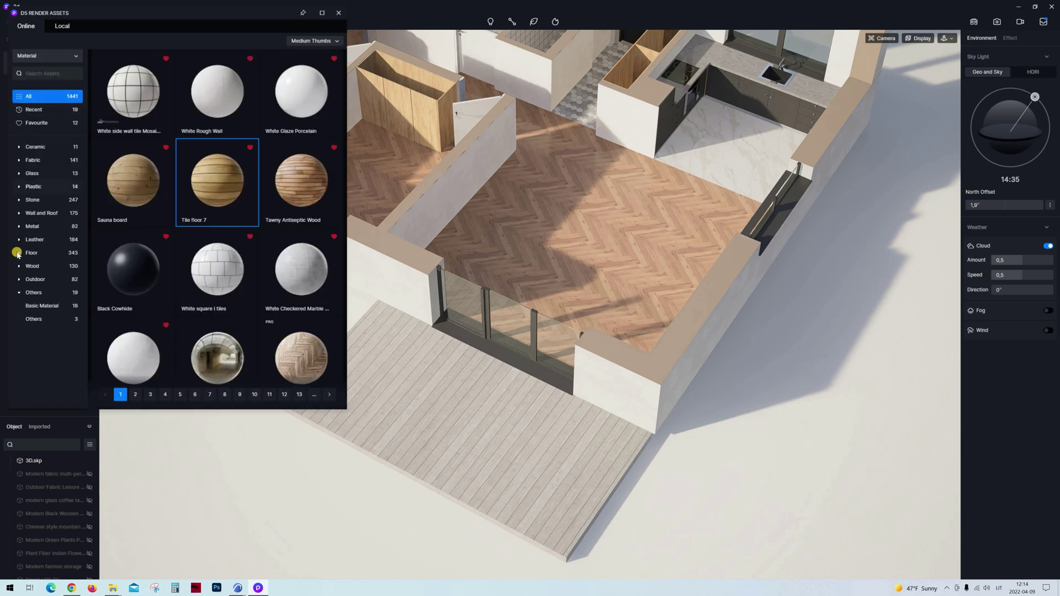
pyautogui.click(18, 253)
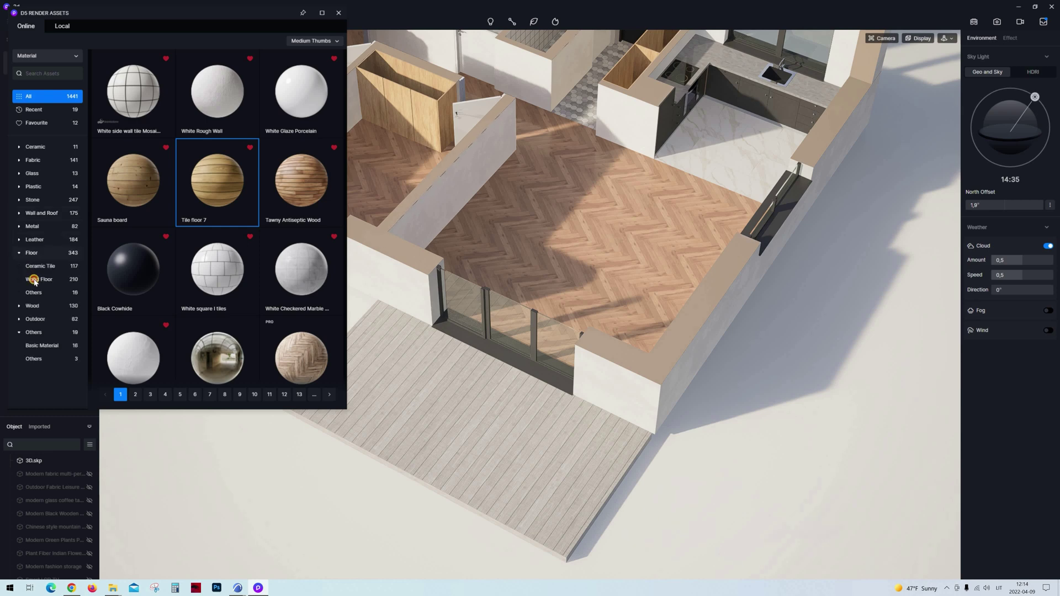
pyautogui.click(36, 279)
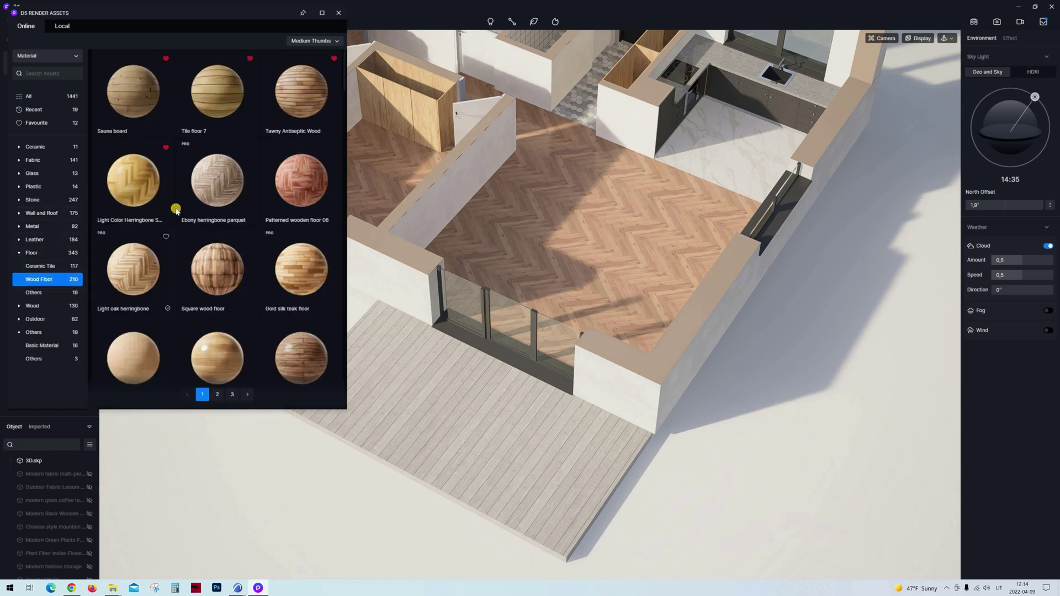
# Browse the wood floor materials and apply Tawny Antiseptic Wood to the terrace deck.
pyautogui.scroll(-2, 179, 215)
pyautogui.scroll(-6, 178, 215)
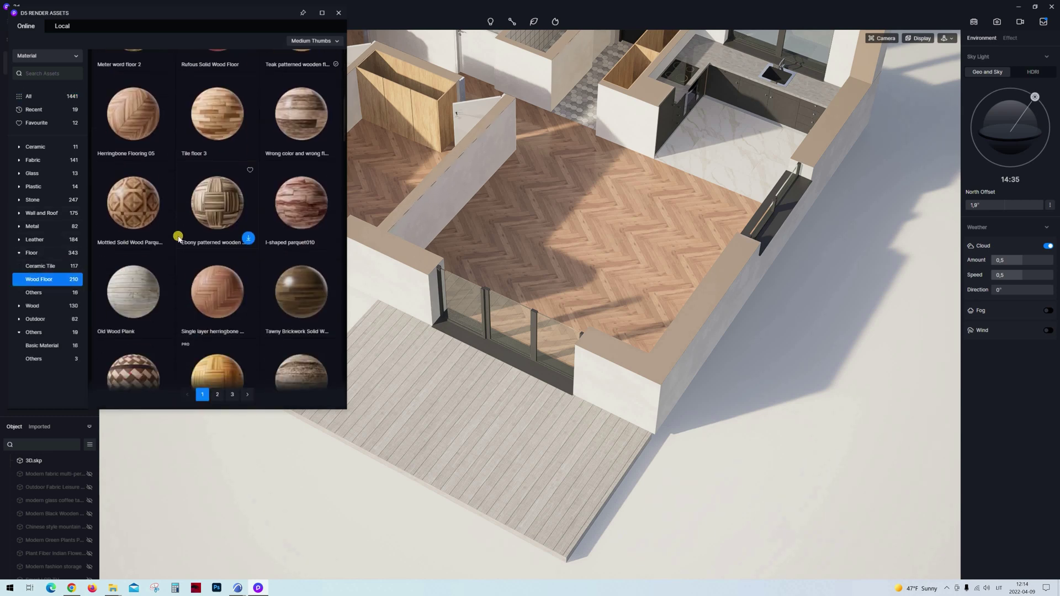
pyautogui.scroll(-5, 179, 238)
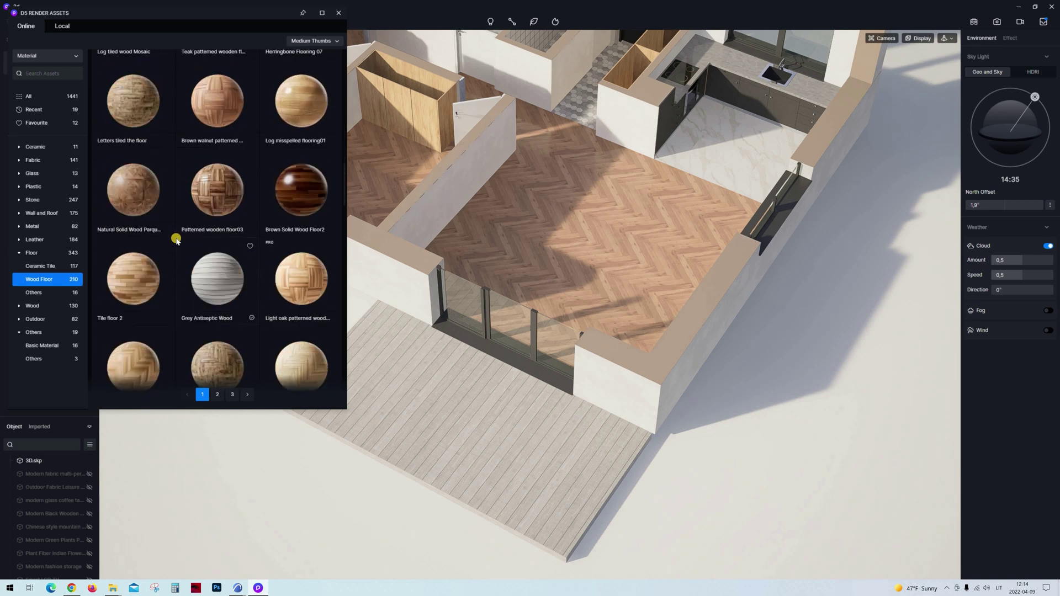
pyautogui.scroll(-5, 176, 240)
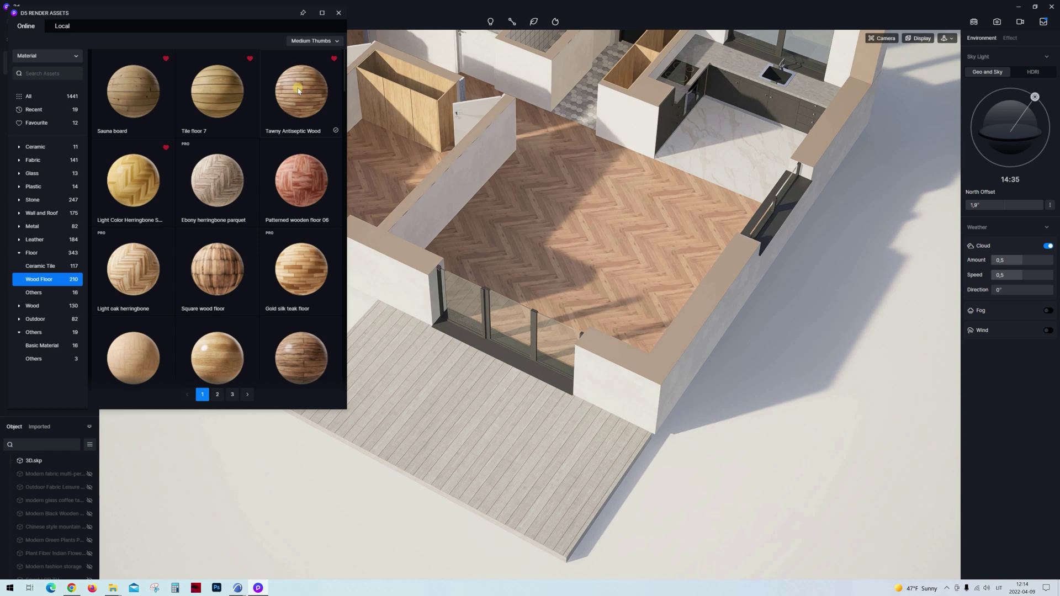
pyautogui.click(298, 92)
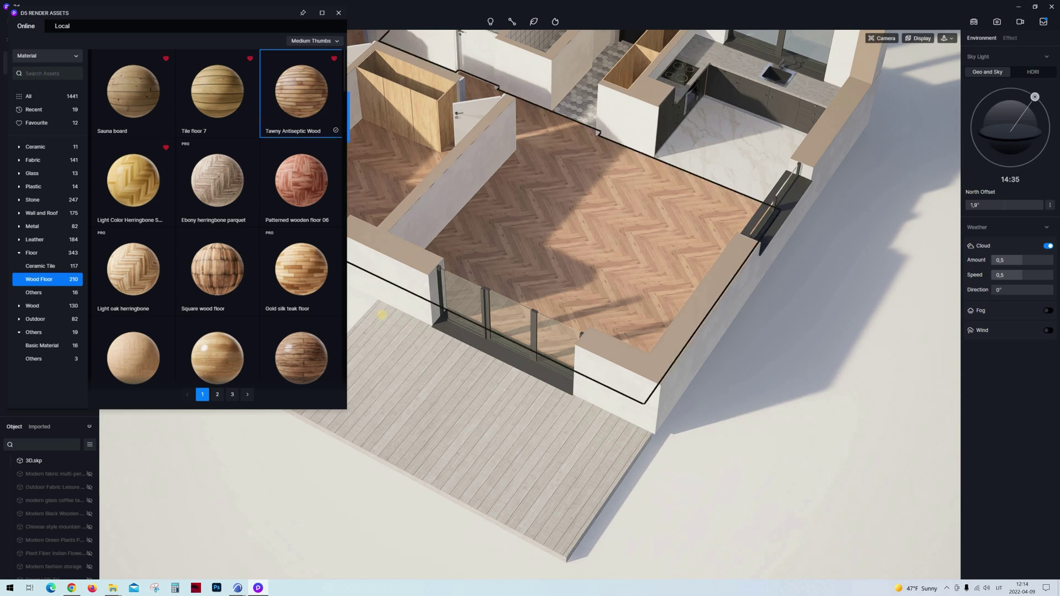
pyautogui.moveTo(300, 91); pyautogui.dragTo(474, 409)
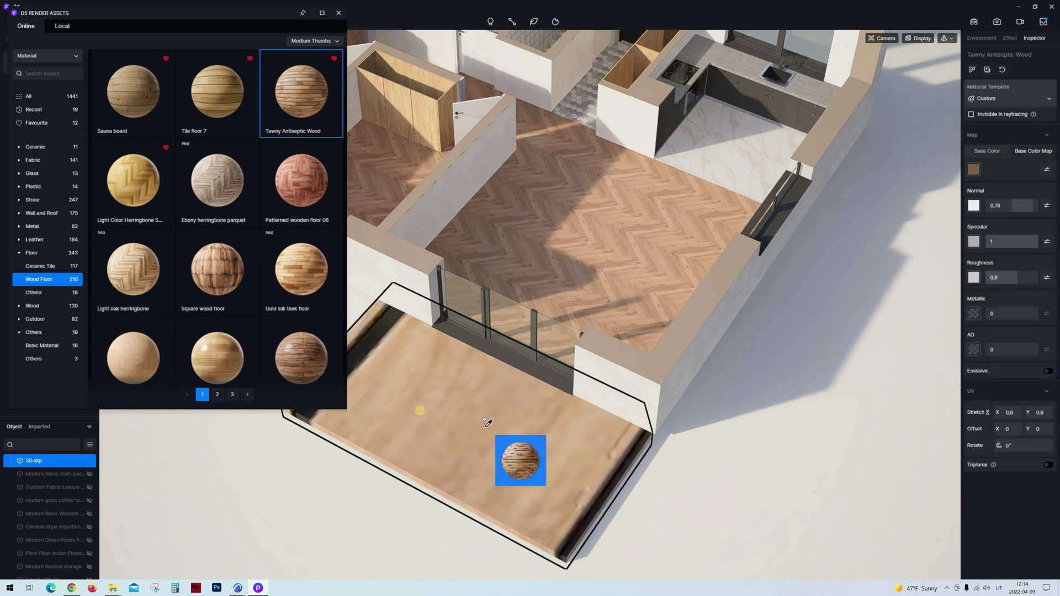
# Enable triplanar mapping for the terrace deck's Tawny Antiseptic Wood material and check the planks up close.
pyautogui.scroll(-3, 486, 409)
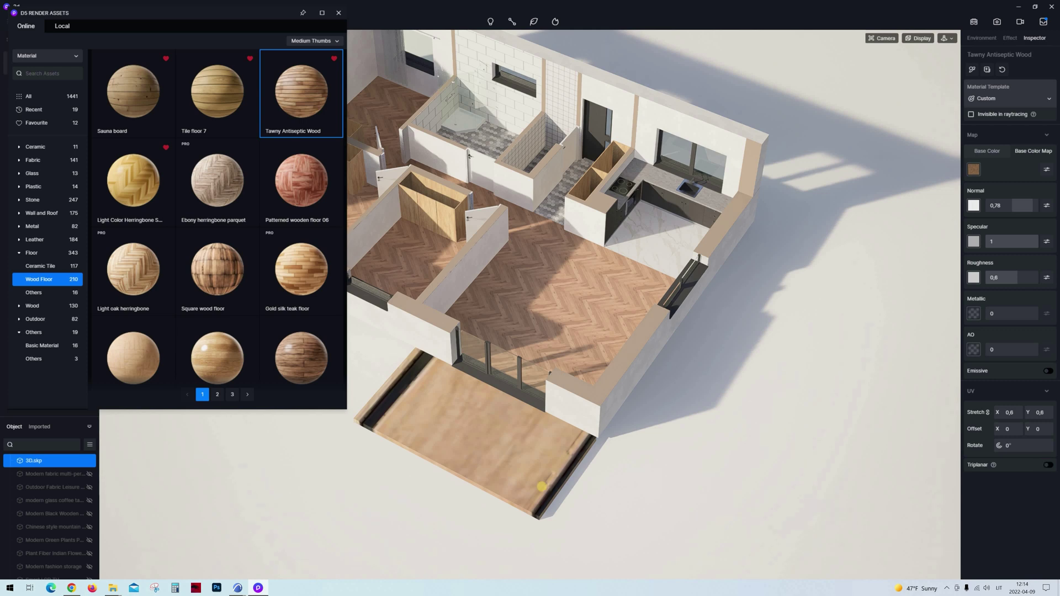
pyautogui.click(1048, 465)
pyautogui.scroll(5, 488, 460)
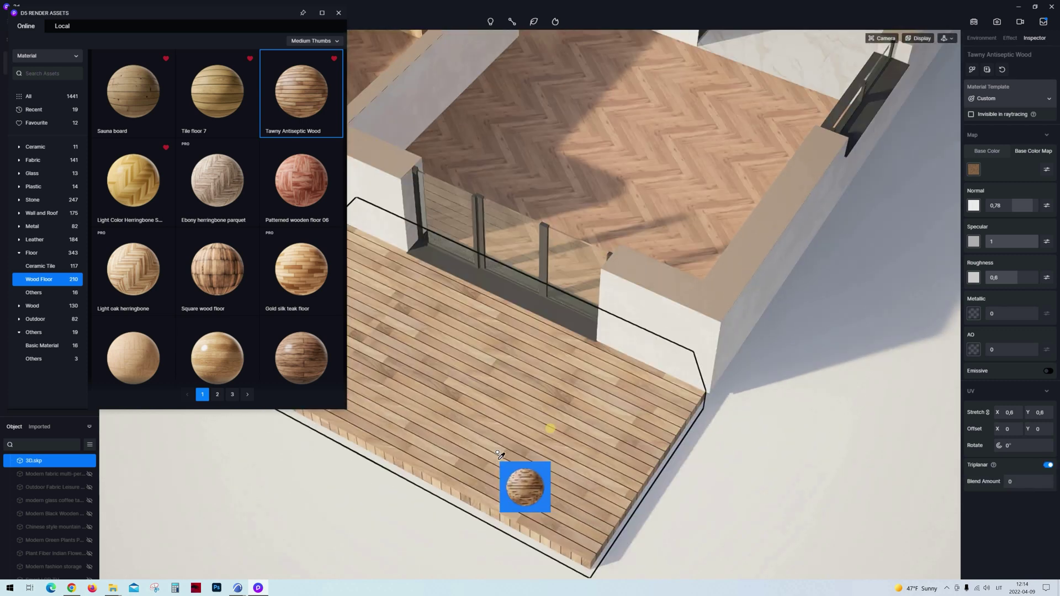
pyautogui.scroll(-5, 555, 436)
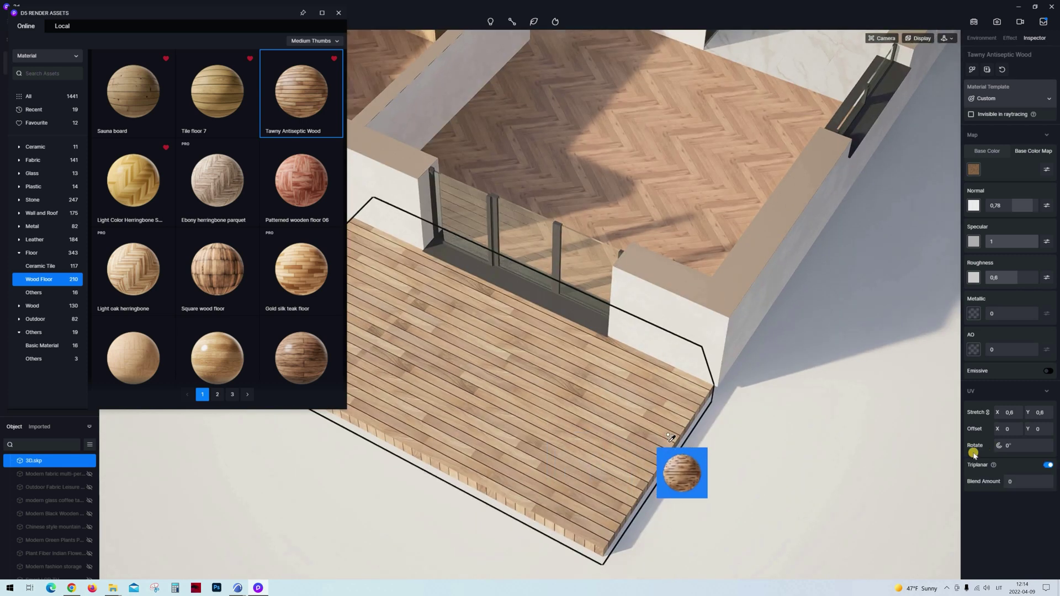
pyautogui.scroll(3, 911, 447)
# Rotate the terrace deck's wood texture to 90° and close the asset library.
pyautogui.click(1014, 446)
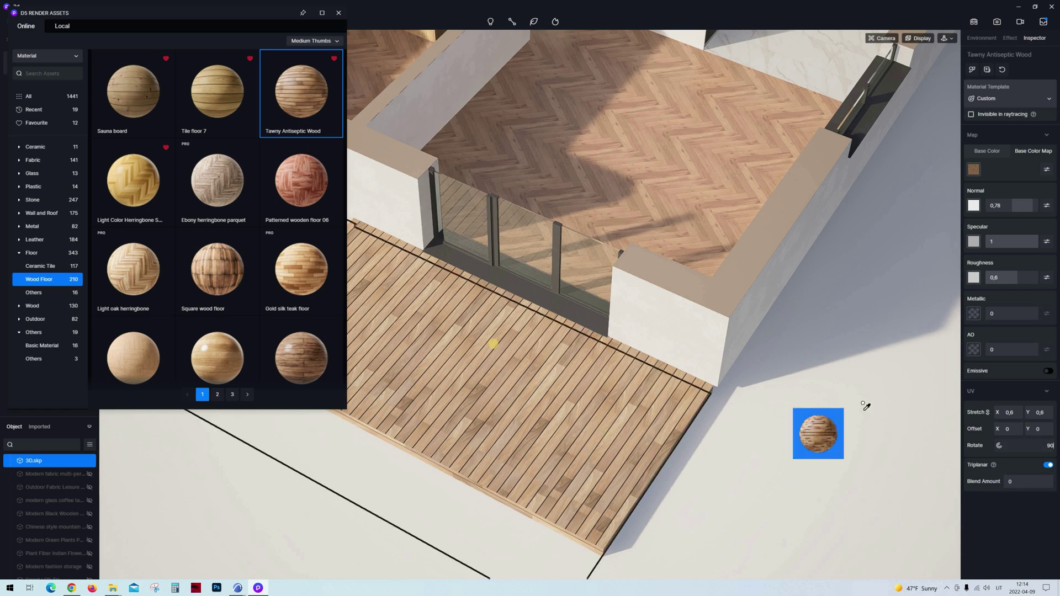
pyautogui.scroll(-5, 645, 450)
pyautogui.scroll(3, 581, 397)
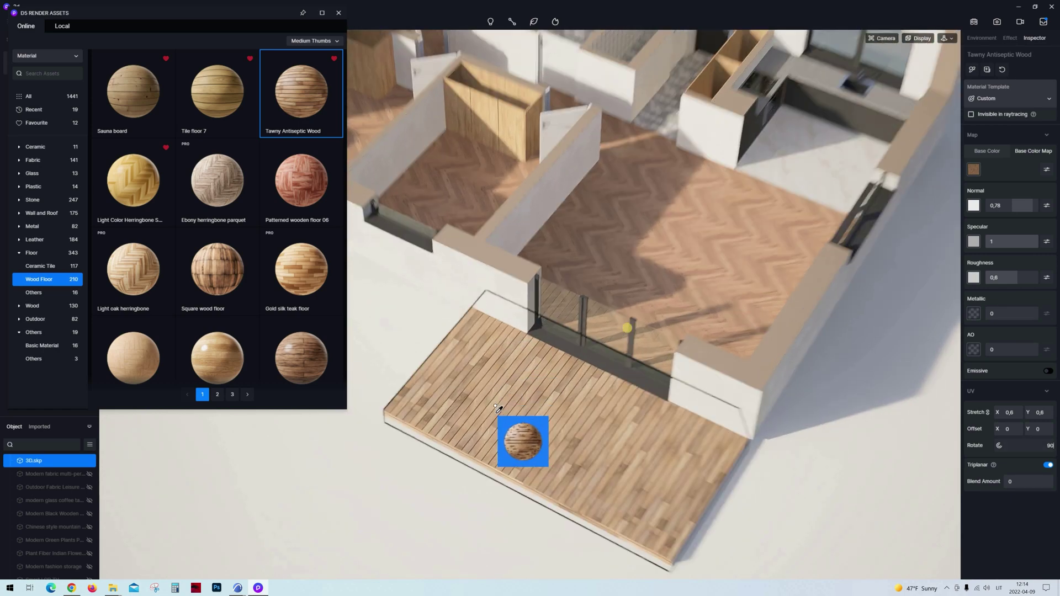
pyautogui.scroll(-5, 610, 431)
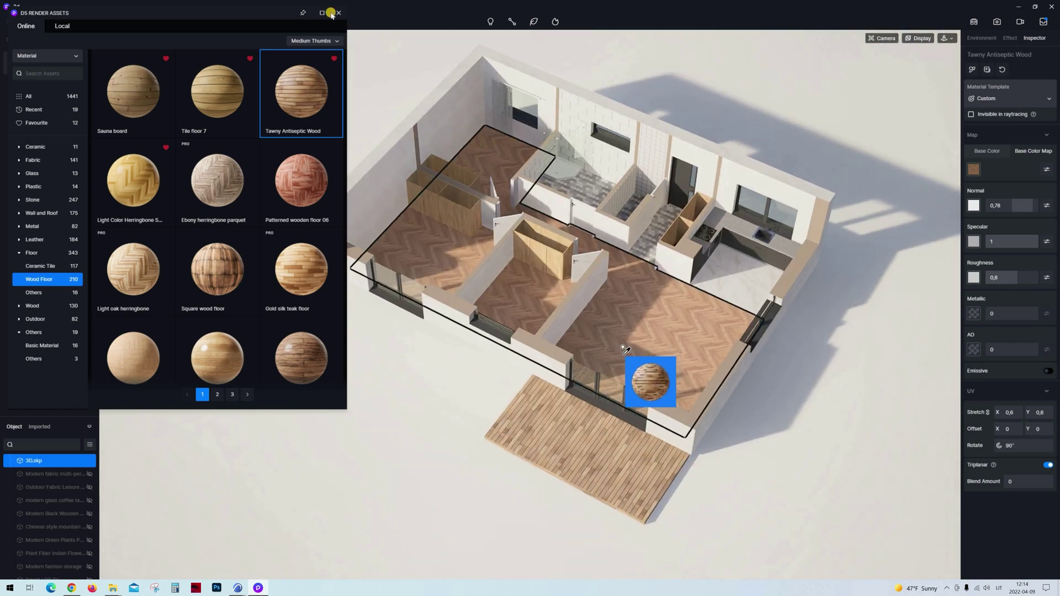
pyautogui.click(339, 13)
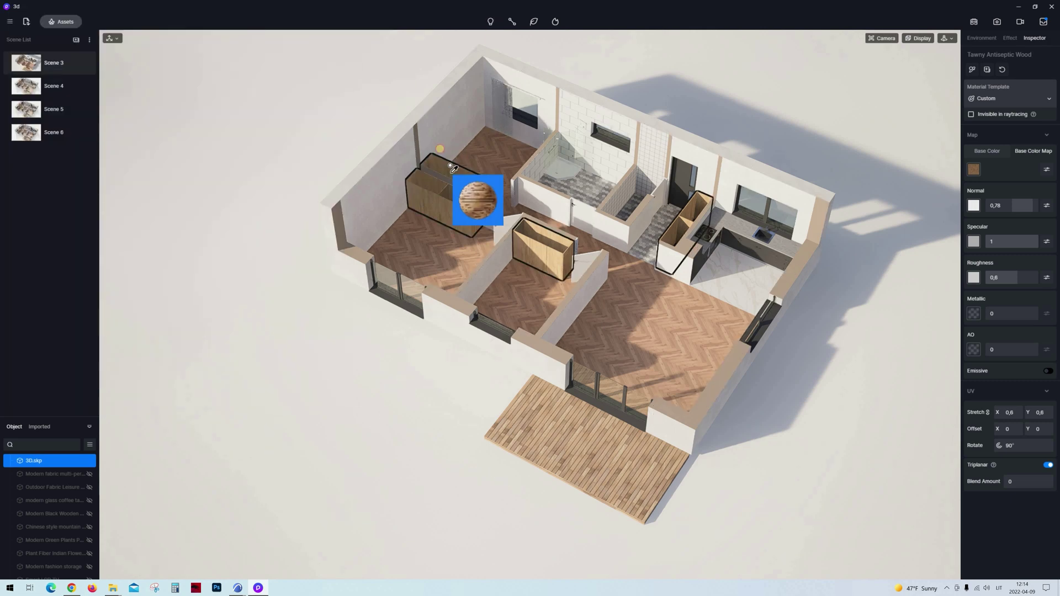
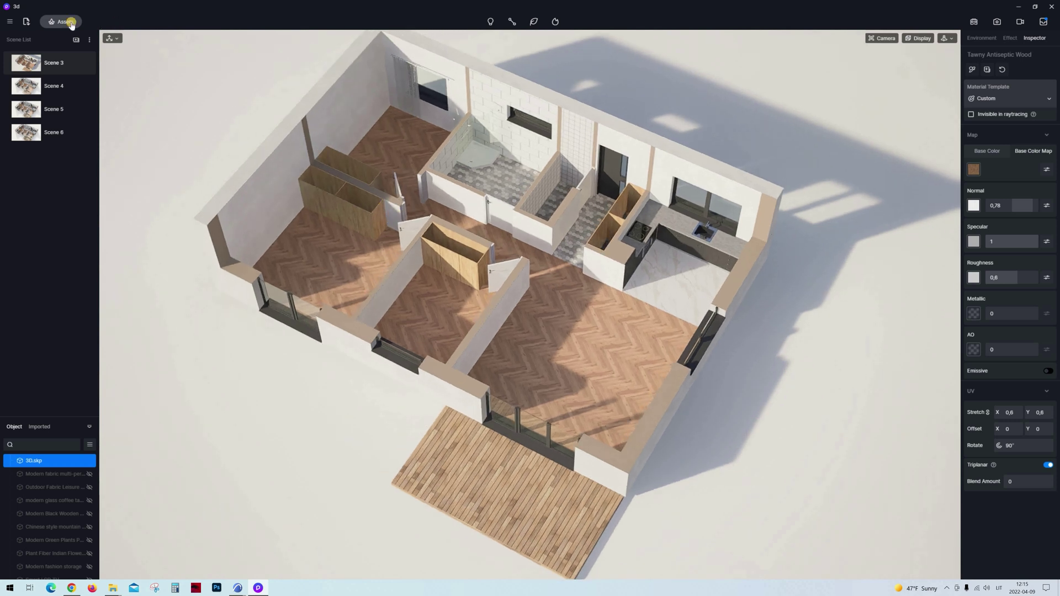
# View the model category of the asset library and close the library again.
pyautogui.press('m')
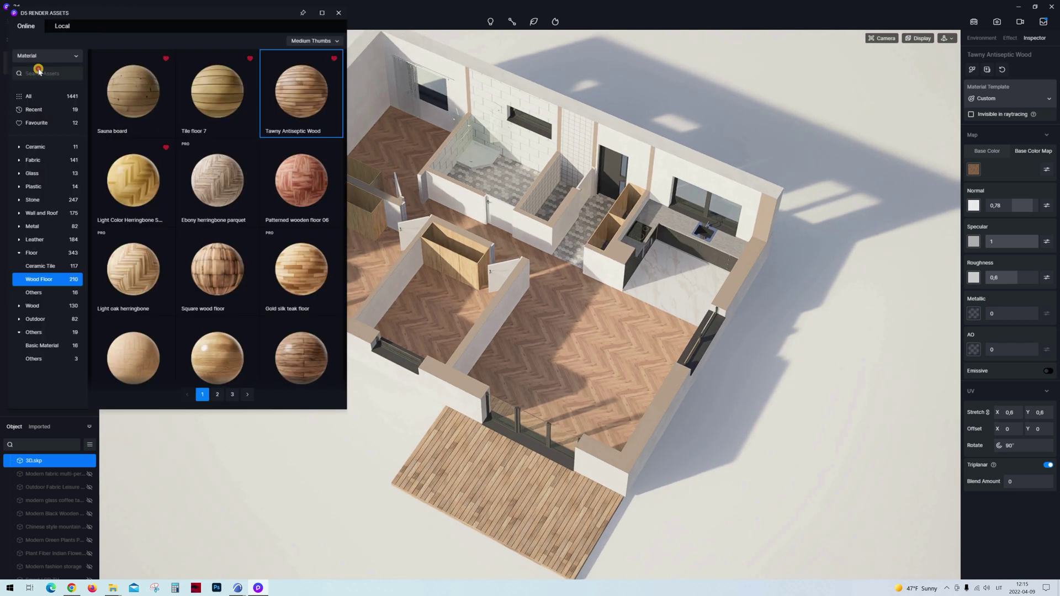
pyautogui.click(35, 57)
pyautogui.press('Escape')
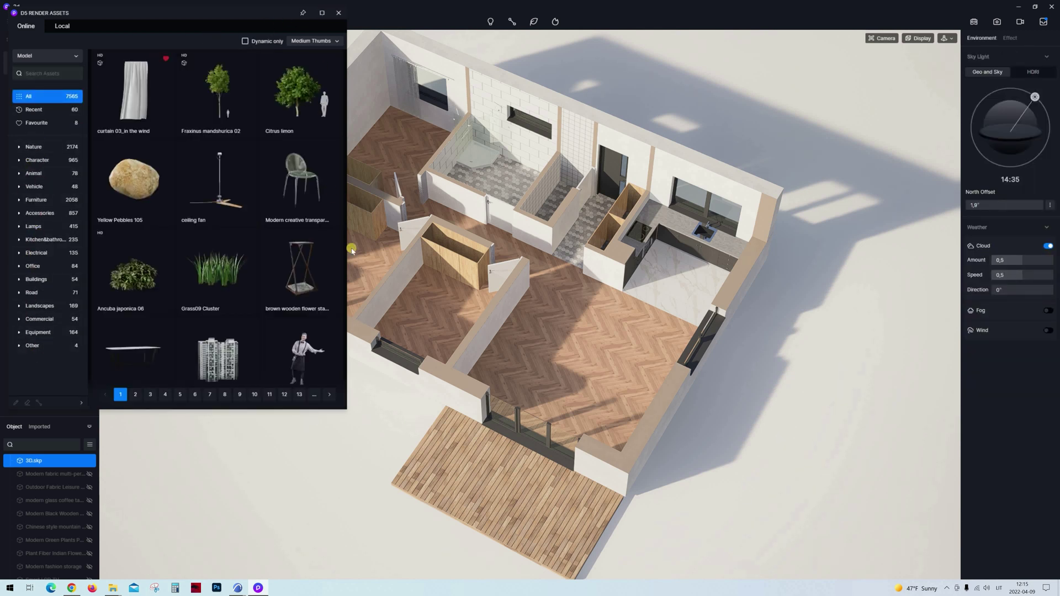
pyautogui.click(339, 13)
pyautogui.scroll(-3, 435, 265)
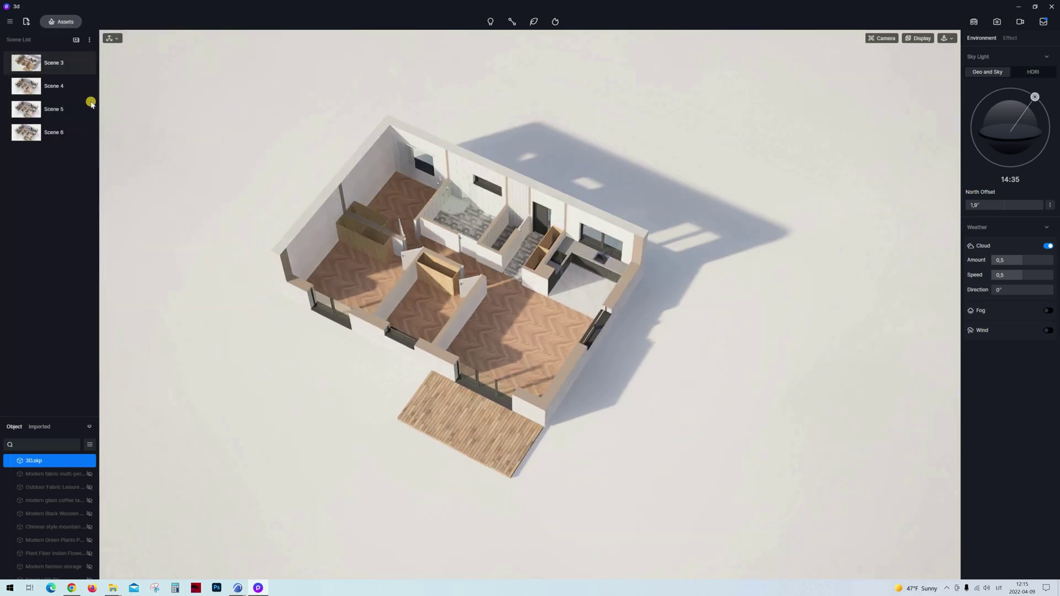
# Switch to Scene 4 and examine the main furniture in the rooms and the bathroom fixtures.
pyautogui.click(25, 88)
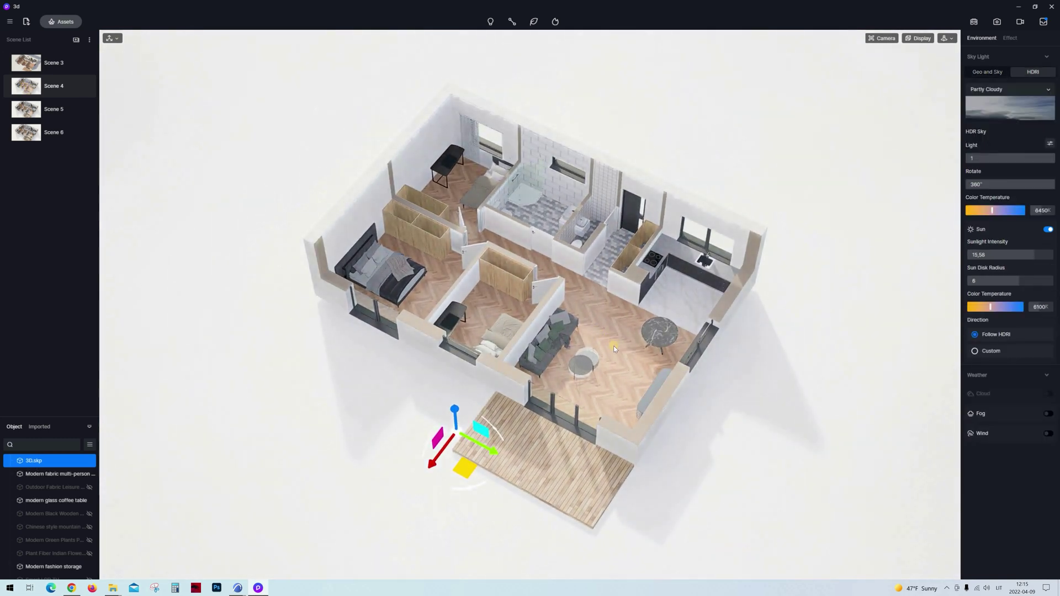
pyautogui.scroll(5, 607, 336)
pyautogui.moveTo(636, 319); pyautogui.dragTo(512, 203, button='right')
pyautogui.scroll(-3, 513, 203)
pyautogui.scroll(4, 512, 203)
pyautogui.moveTo(710, 216); pyautogui.dragTo(613, 229, button='right')
pyautogui.scroll(3, 589, 176)
pyautogui.scroll(2, 593, 196)
pyautogui.scroll(-2, 606, 237)
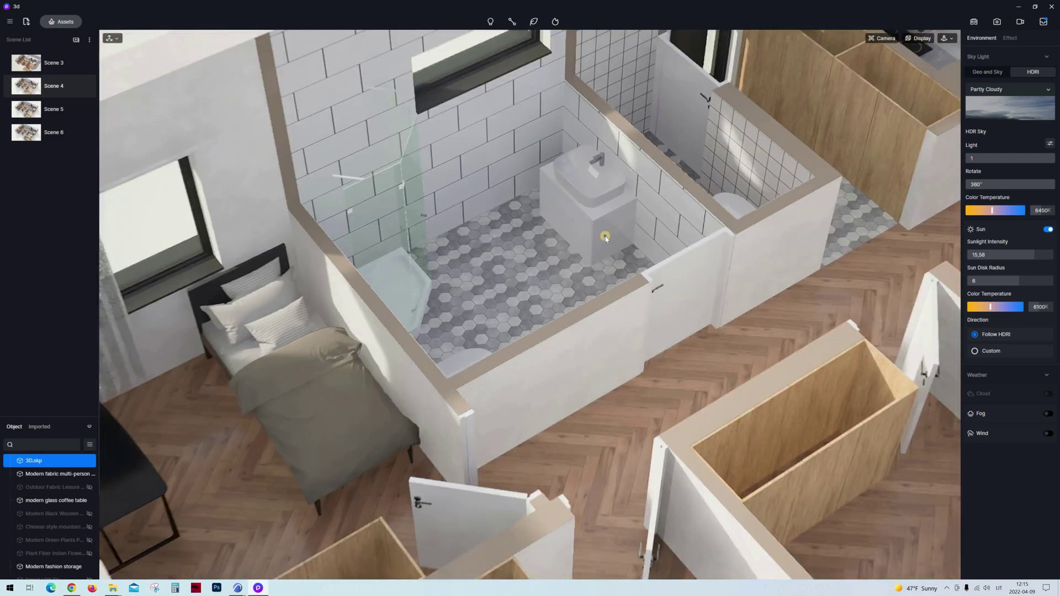
pyautogui.scroll(1, 605, 236)
pyautogui.moveTo(632, 261); pyautogui.dragTo(435, 343, button='right')
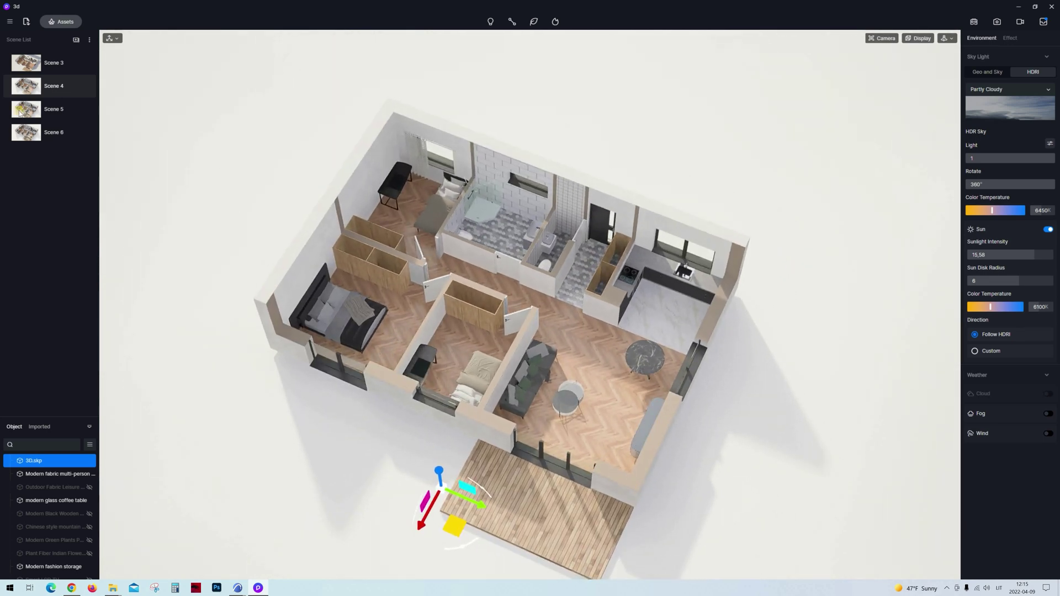
# Switch to Scene 5 and examine the added furnishings in the bedrooms, bathrooms, living area, terrace and hallway closet.
pyautogui.click(22, 109)
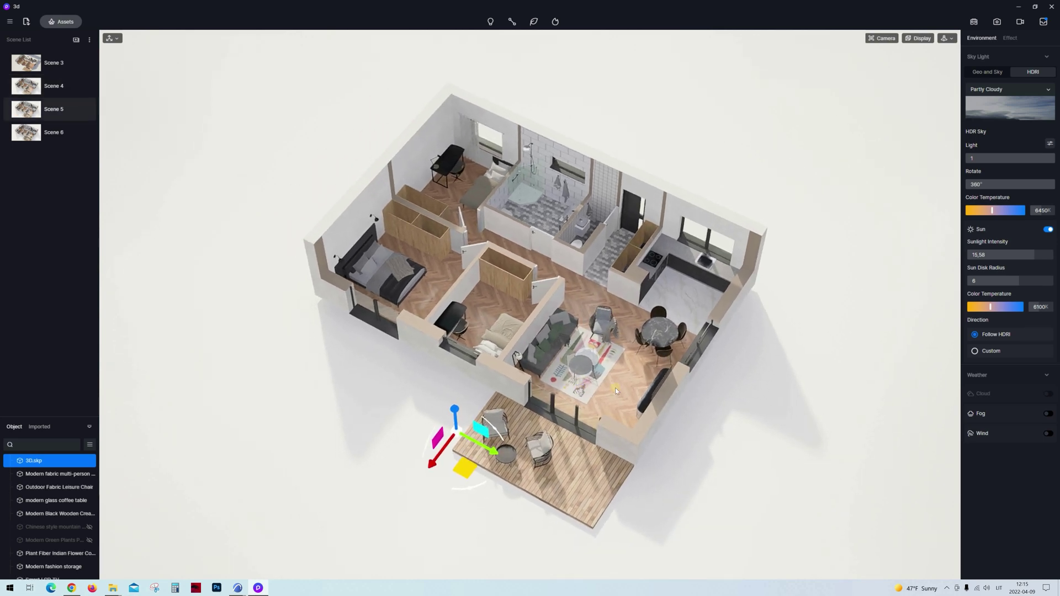
pyautogui.scroll(2, 617, 379)
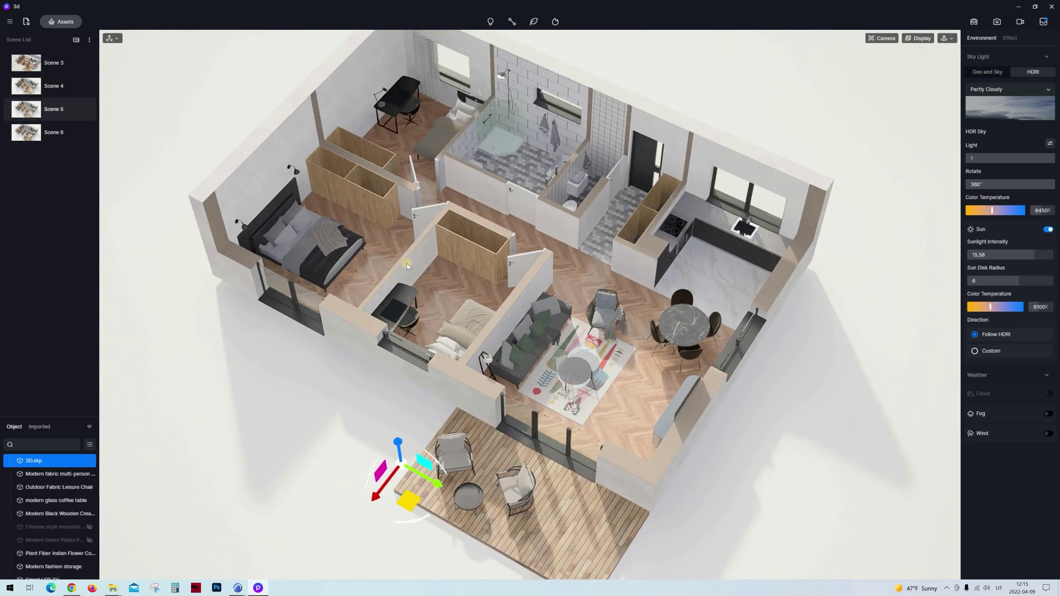
pyautogui.scroll(4, 399, 181)
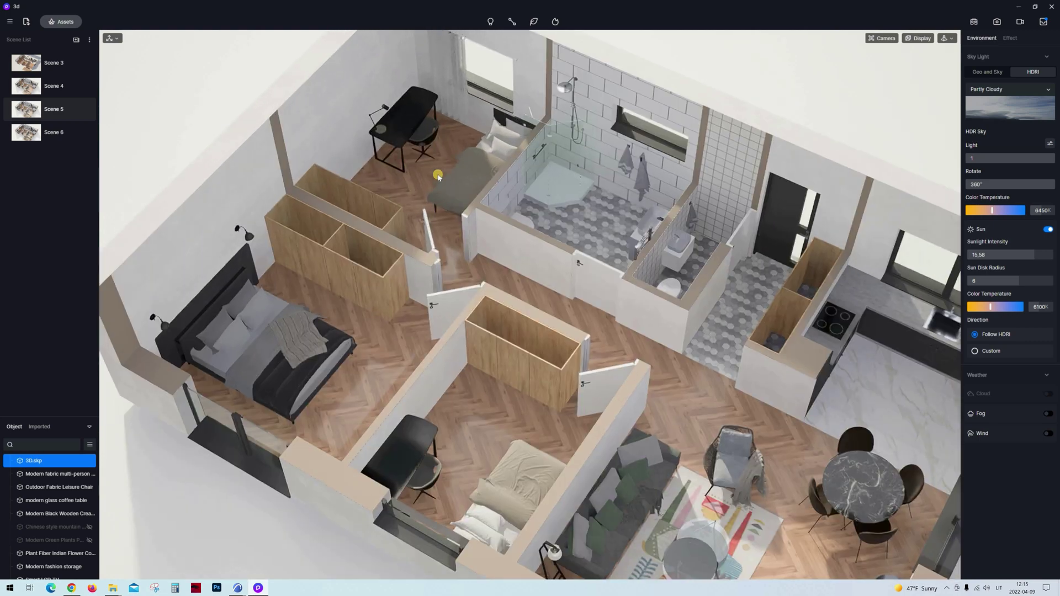
pyautogui.scroll(-5, 503, 223)
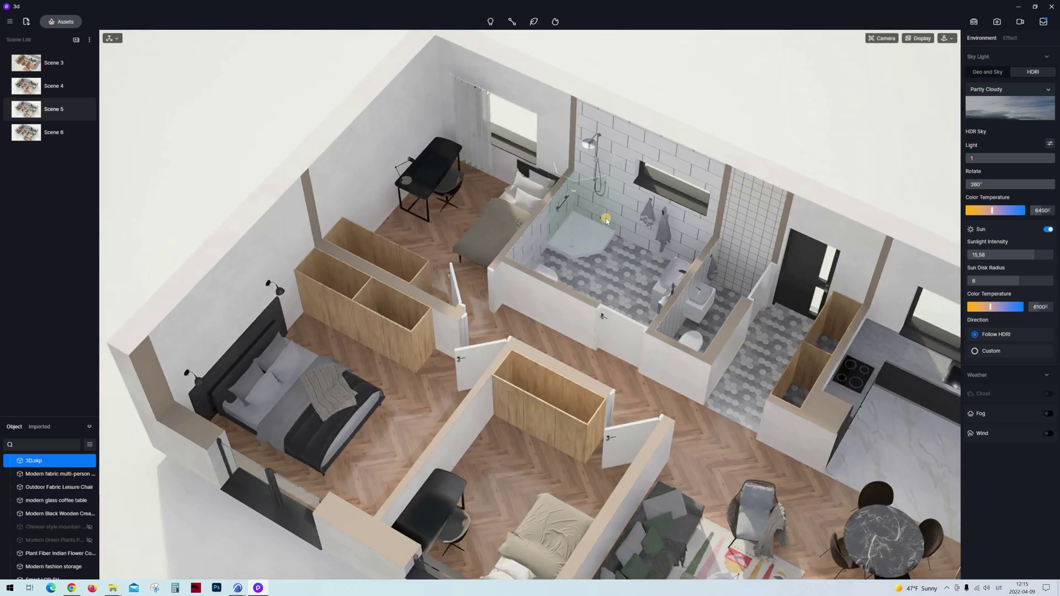
pyautogui.scroll(4, 602, 177)
pyautogui.scroll(2, 602, 178)
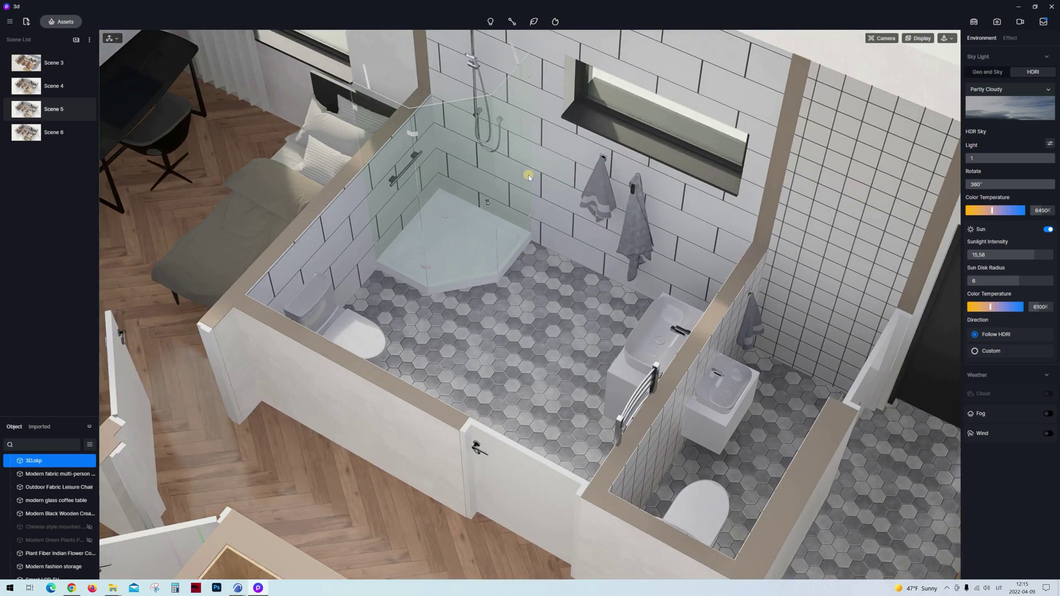
pyautogui.scroll(-6, 528, 177)
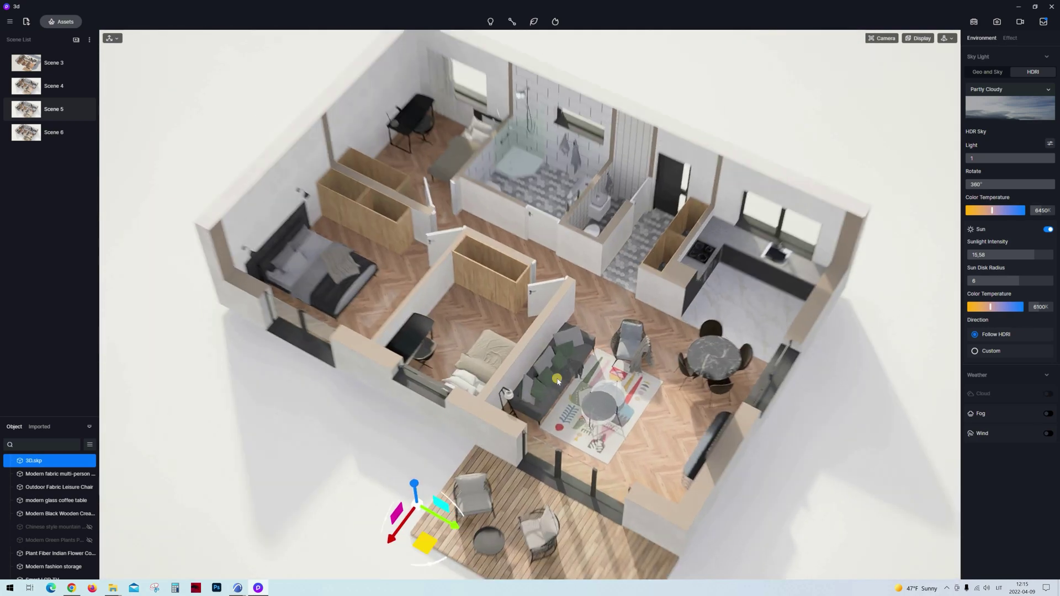
pyautogui.moveTo(638, 419)
pyautogui.mouseDown(button='right')
pyautogui.moveTo(585, 419)
pyautogui.moveTo(638, 419)
pyautogui.mouseUp(button='right')
pyautogui.scroll(-2, 638, 418)
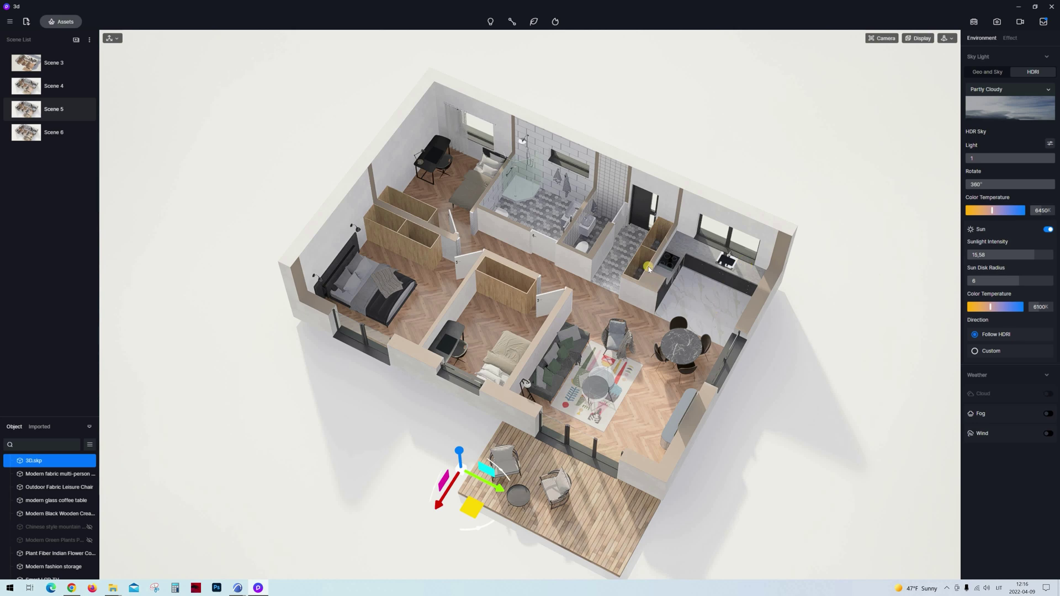
pyautogui.scroll(4, 640, 261)
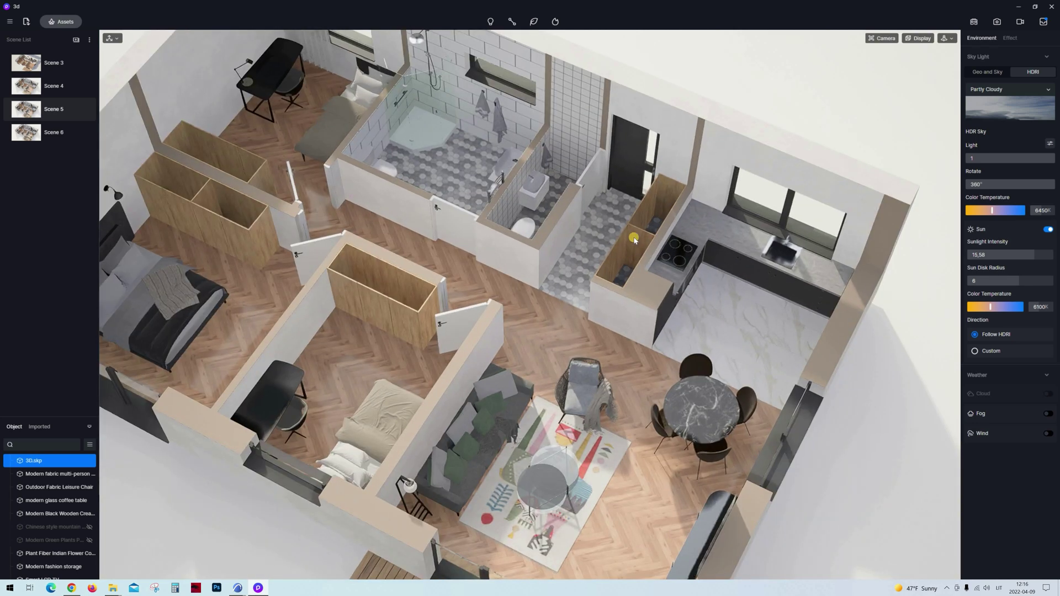
# Switch to Scene 6 and examine the decor added to the living area, dining table, kitchen and terrace up close.
pyautogui.click(53, 109)
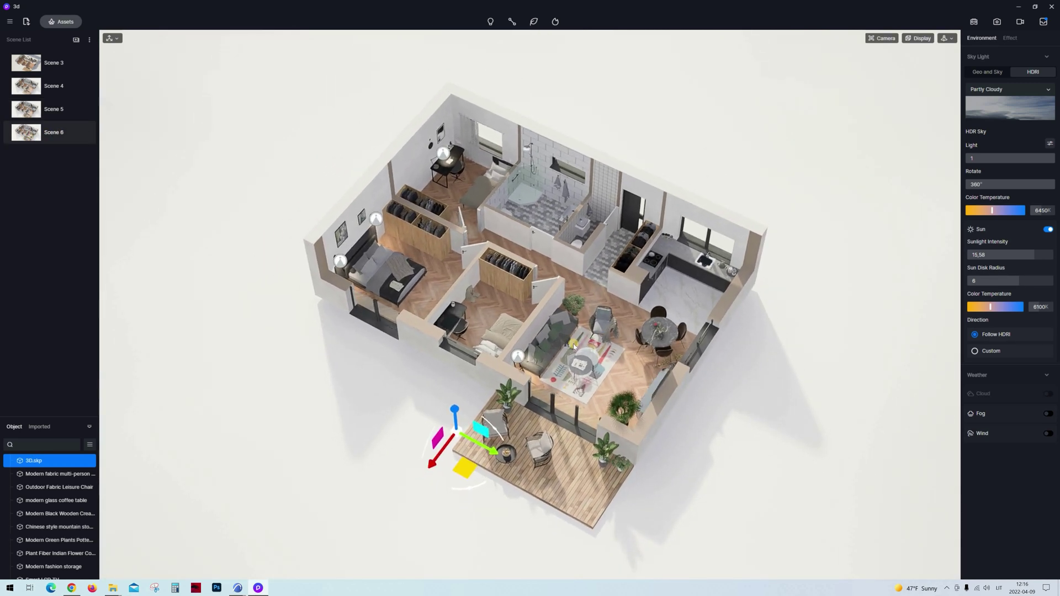
pyautogui.scroll(3, 574, 346)
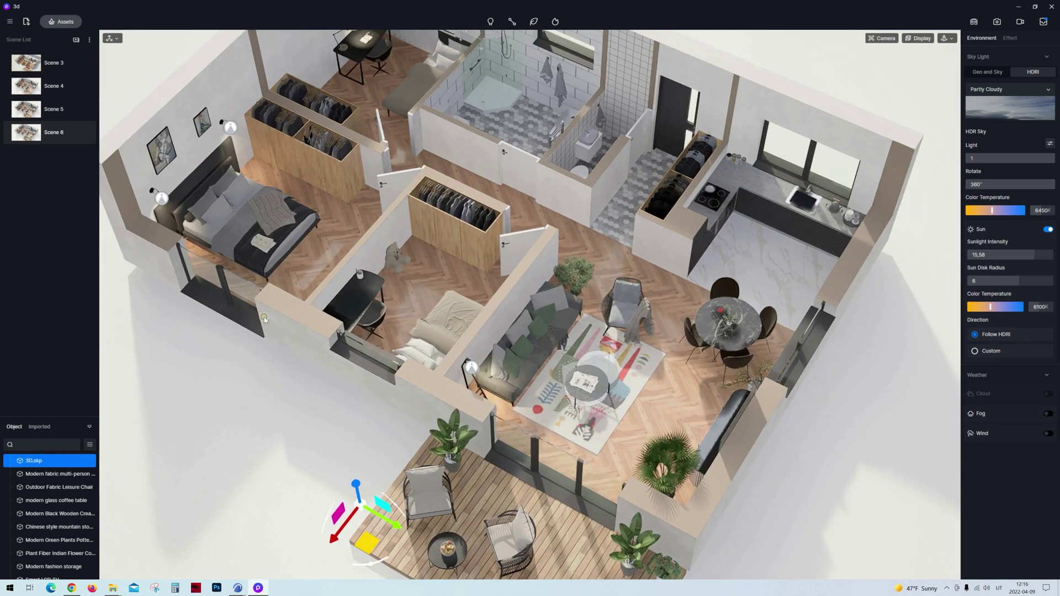
pyautogui.moveTo(445, 346); pyautogui.dragTo(698, 413, button='middle')
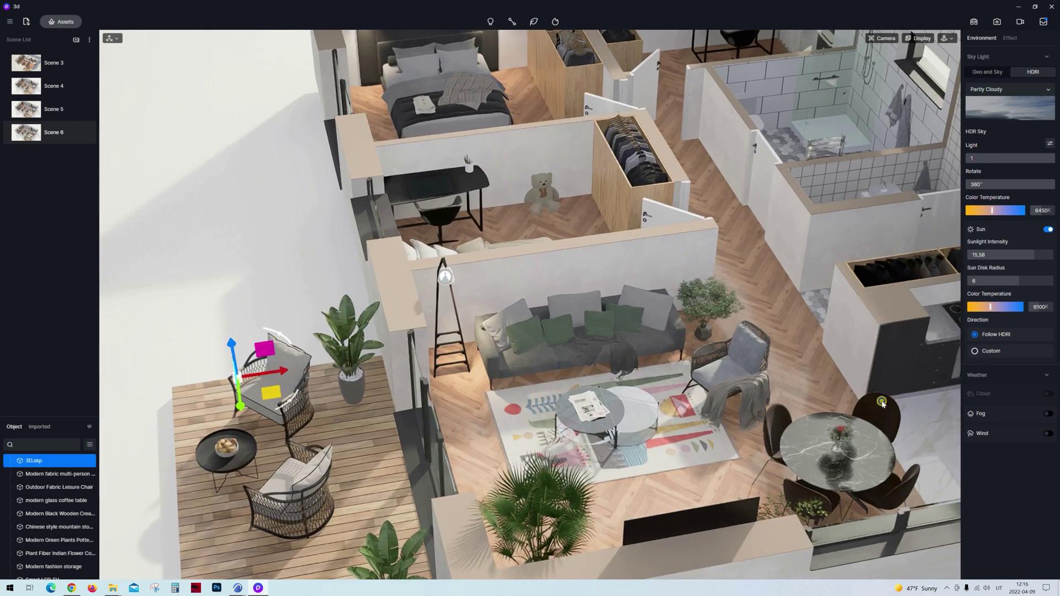
pyautogui.moveTo(470, 381); pyautogui.dragTo(649, 366, button='middle')
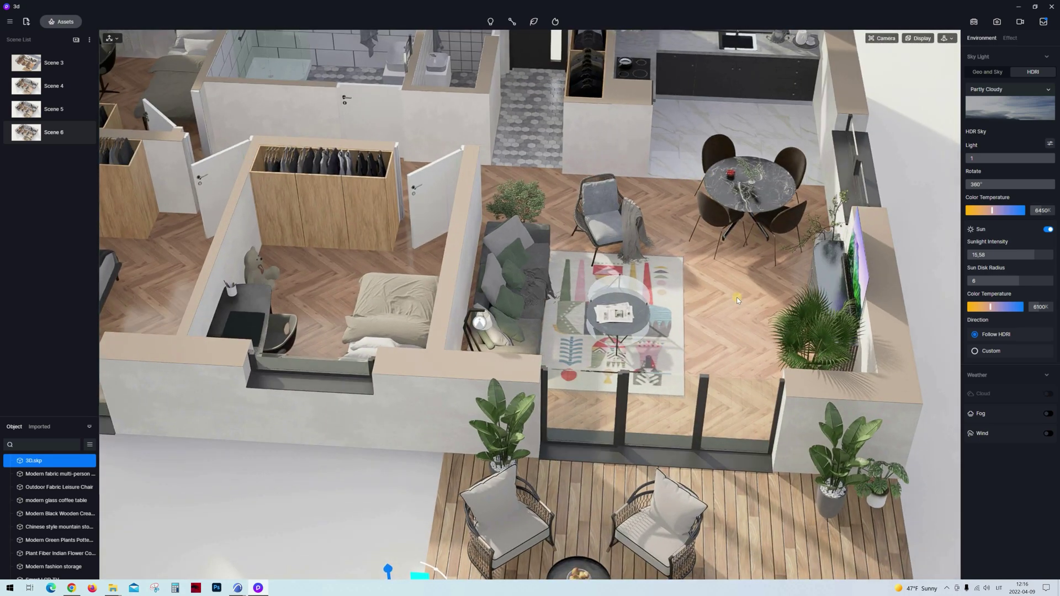
pyautogui.scroll(-2, 737, 297)
pyautogui.scroll(6, 737, 297)
pyautogui.scroll(5, 670, 340)
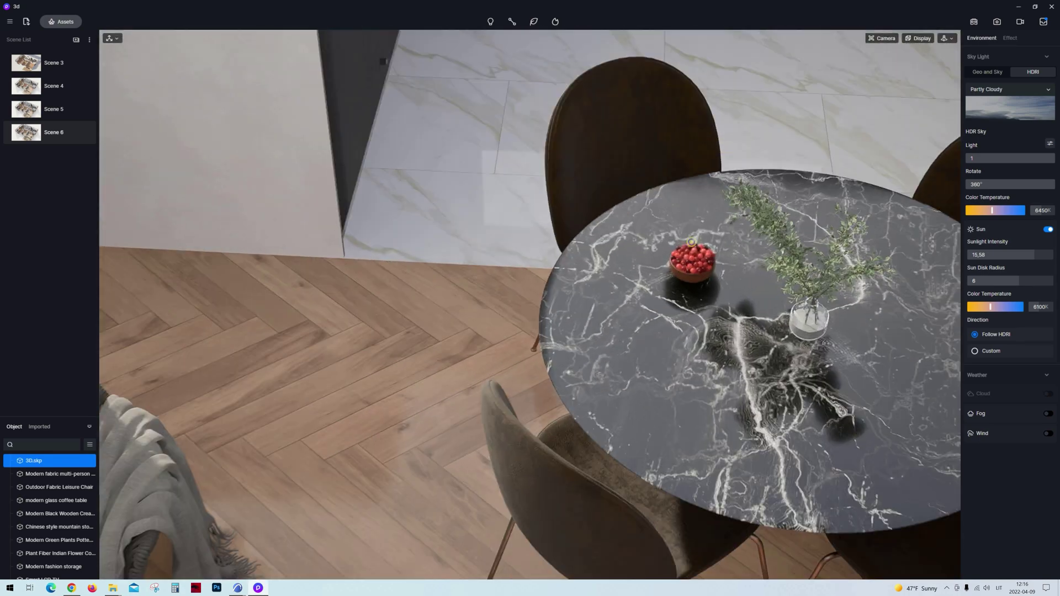
pyautogui.scroll(-6, 679, 204)
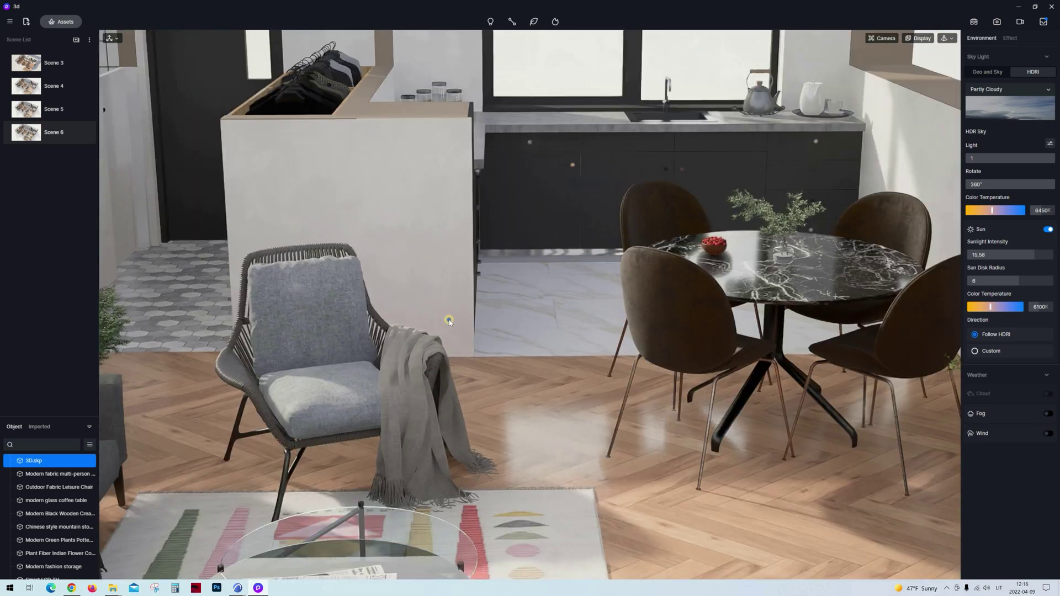
pyautogui.scroll(4, 476, 332)
pyautogui.moveTo(588, 368); pyautogui.dragTo(634, 314, button='middle')
pyautogui.scroll(-5, 633, 316)
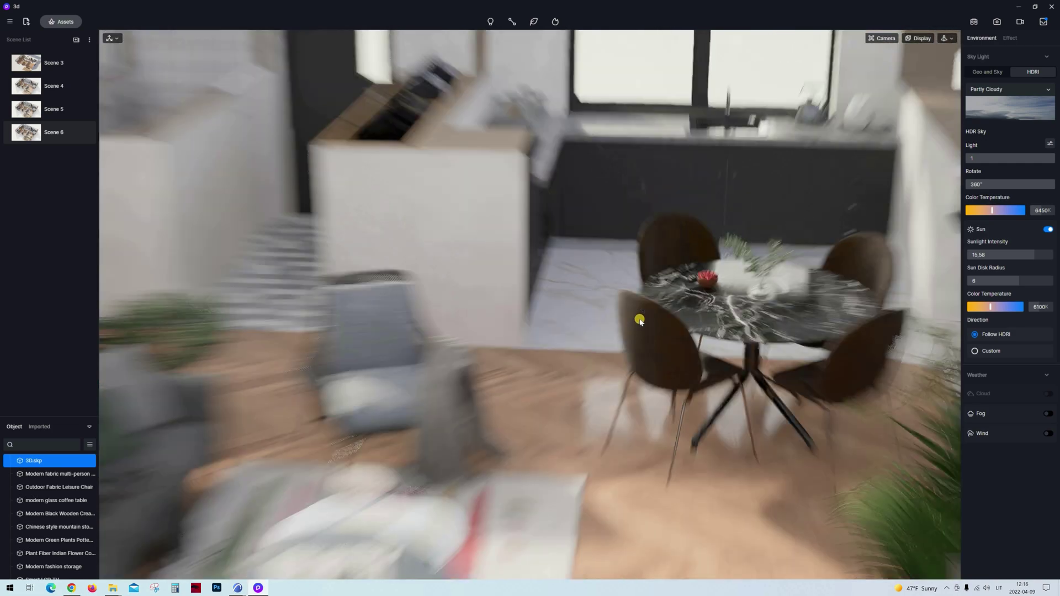
pyautogui.scroll(-3, 385, 438)
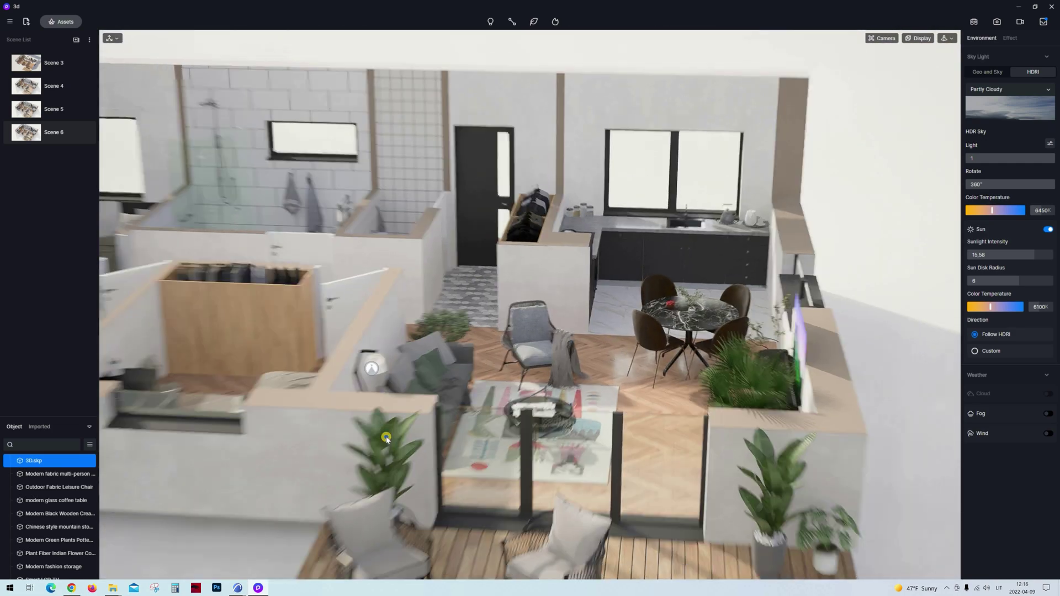
pyautogui.moveTo(478, 331); pyautogui.dragTo(351, 473, button='middle')
pyautogui.scroll(-3, 519, 453)
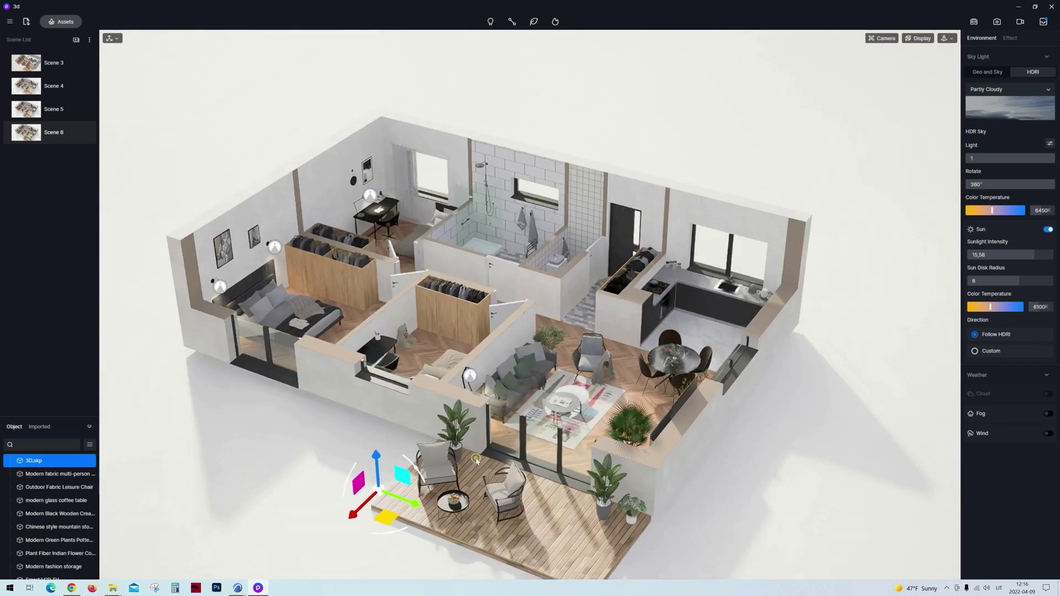
# Examine the whole furnished house from several oblique angles and from directly above.
pyautogui.moveTo(530, 420); pyautogui.dragTo(526, 448, button='middle')
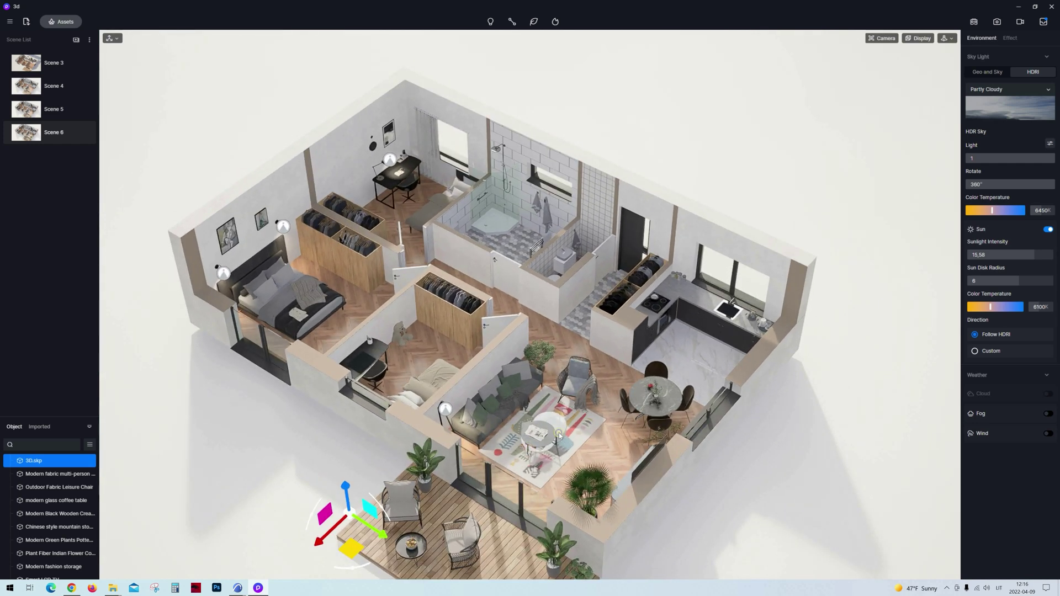
pyautogui.scroll(-3, 642, 458)
pyautogui.scroll(2, 642, 458)
pyautogui.moveTo(527, 386); pyautogui.dragTo(585, 380, button='middle')
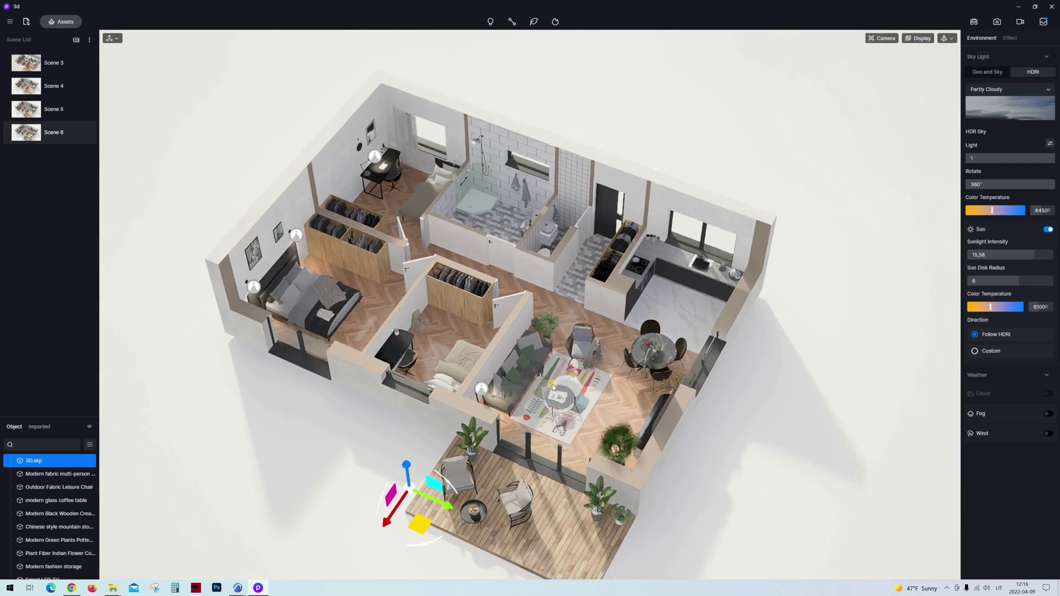
pyautogui.scroll(-3, 586, 365)
pyautogui.scroll(2, 608, 358)
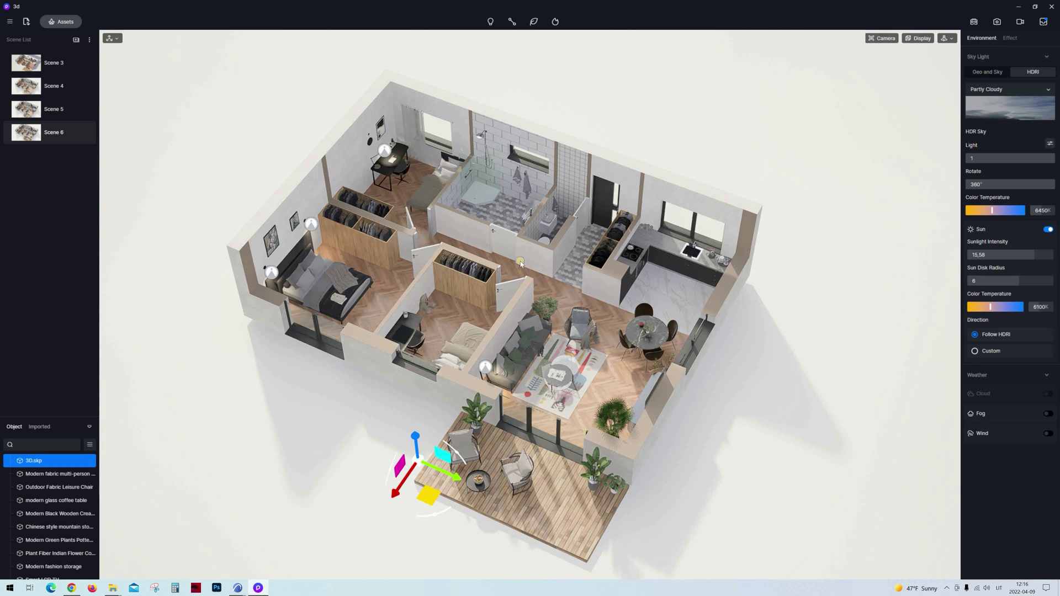
pyautogui.scroll(-2, 520, 261)
pyautogui.scroll(2, 525, 261)
pyautogui.moveTo(524, 261); pyautogui.dragTo(596, 343, button='middle')
pyautogui.scroll(-3, 596, 342)
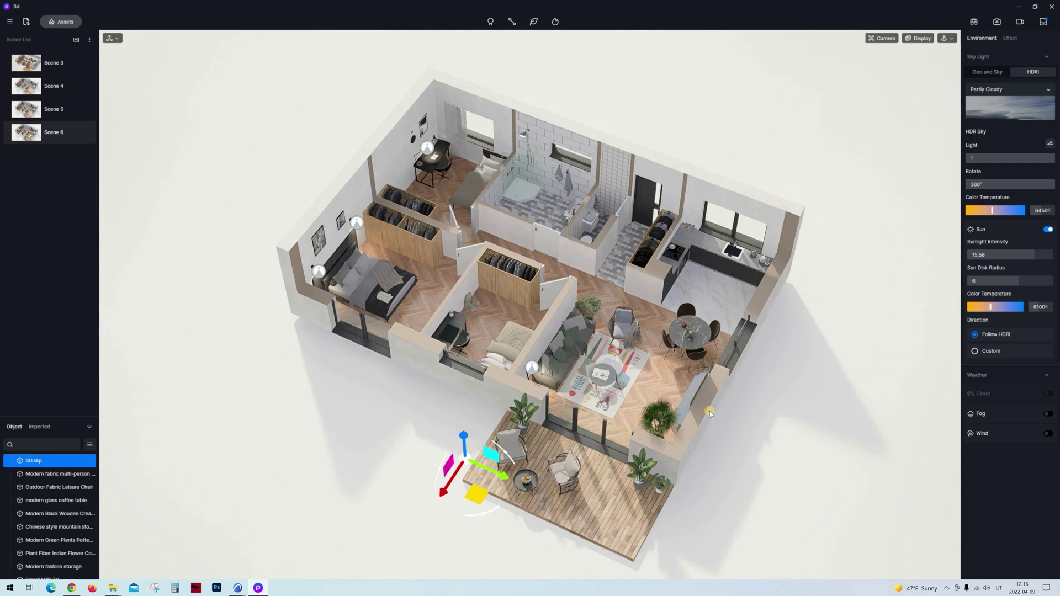
pyautogui.scroll(1, 650, 288)
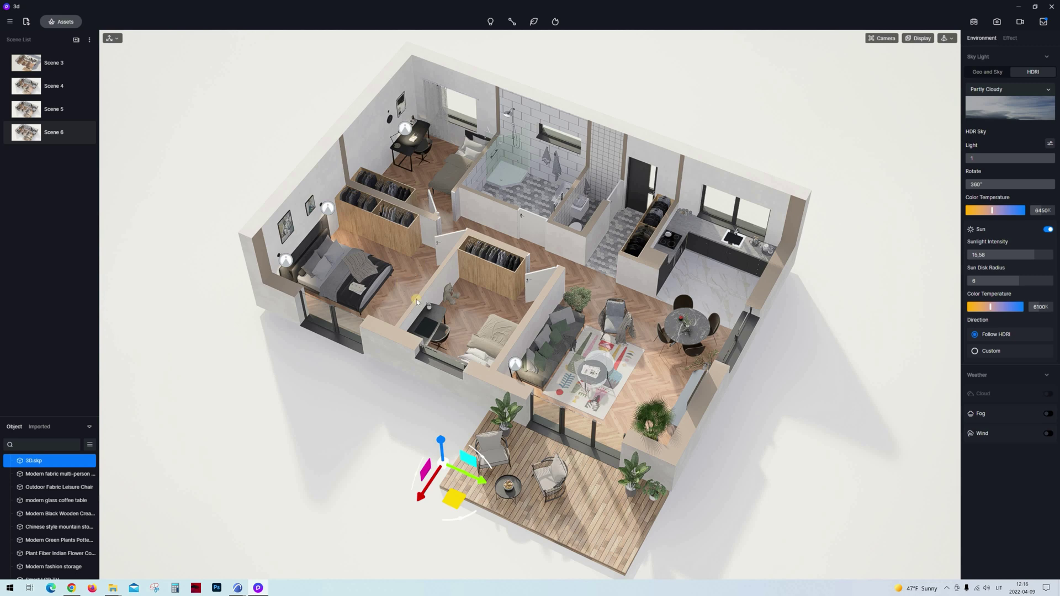
pyautogui.moveTo(459, 357); pyautogui.dragTo(475, 386, button='middle')
pyautogui.scroll(-2, 542, 527)
pyautogui.moveTo(543, 527); pyautogui.dragTo(657, 348, button='middle')
pyautogui.scroll(3, 630, 358)
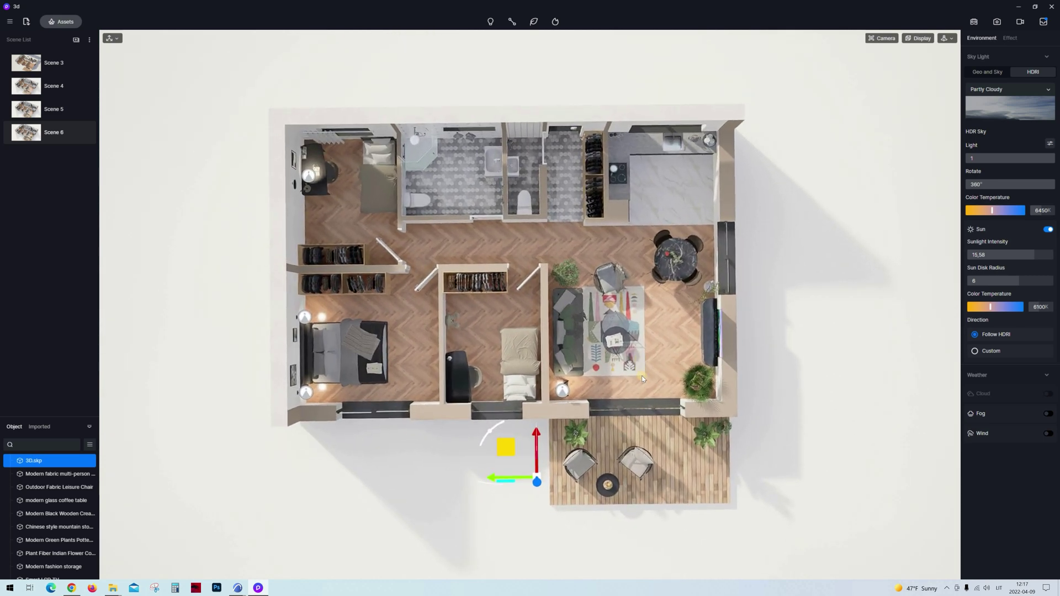
pyautogui.moveTo(581, 338); pyautogui.dragTo(2, 101, button='middle')
# Return to the Scene 6 view and choose the 8K preset size for the image render.
pyautogui.click(19, 135)
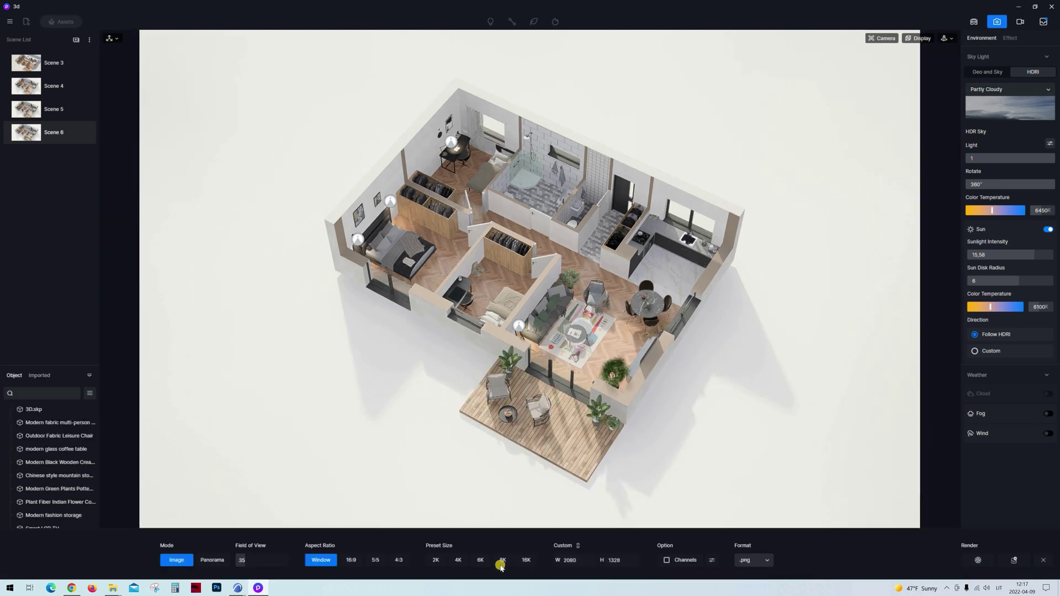
pyautogui.click(502, 562)
pyautogui.click(502, 561)
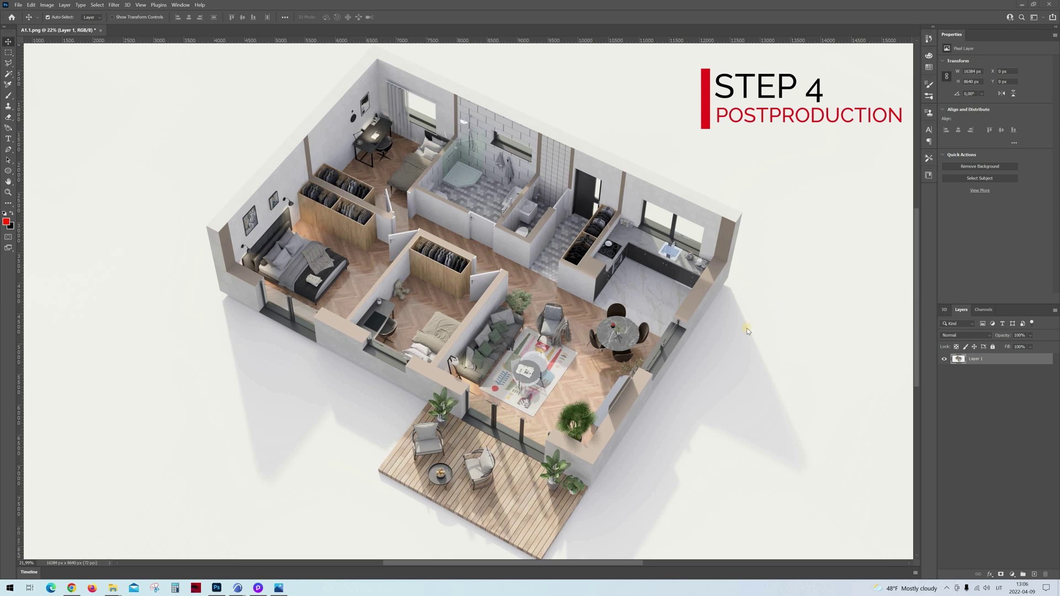
pyautogui.scroll(-2, 737, 340)
pyautogui.scroll(2, 737, 340)
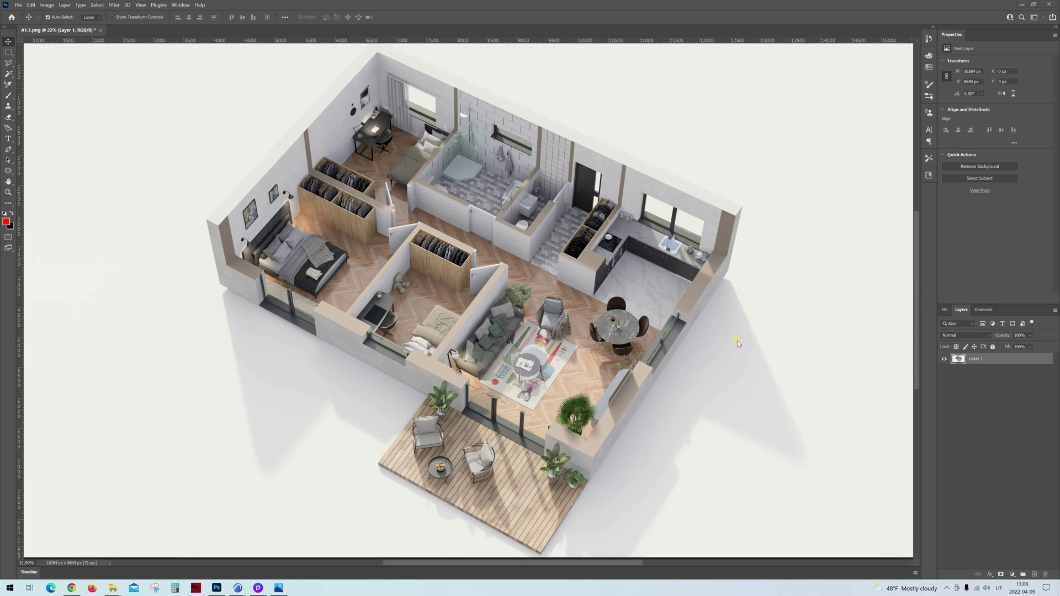
pyautogui.scroll(1, 736, 340)
pyautogui.scroll(-1, 737, 343)
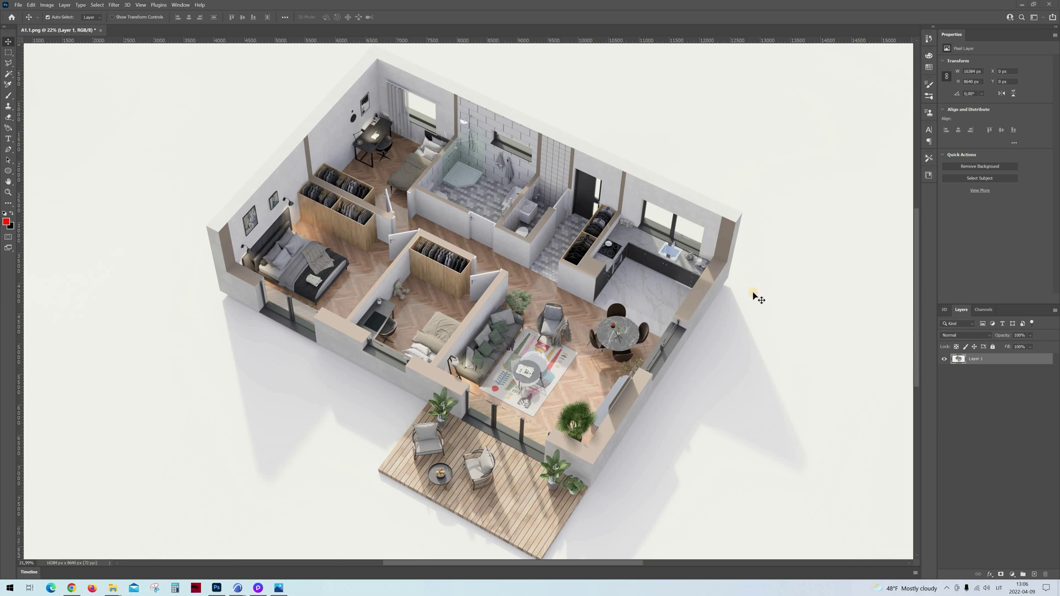
# In Photoshop, start outlining the house in A1.1.png with the Polygonal Lasso, following the upper outer edge of the rear wall.
pyautogui.press('l')
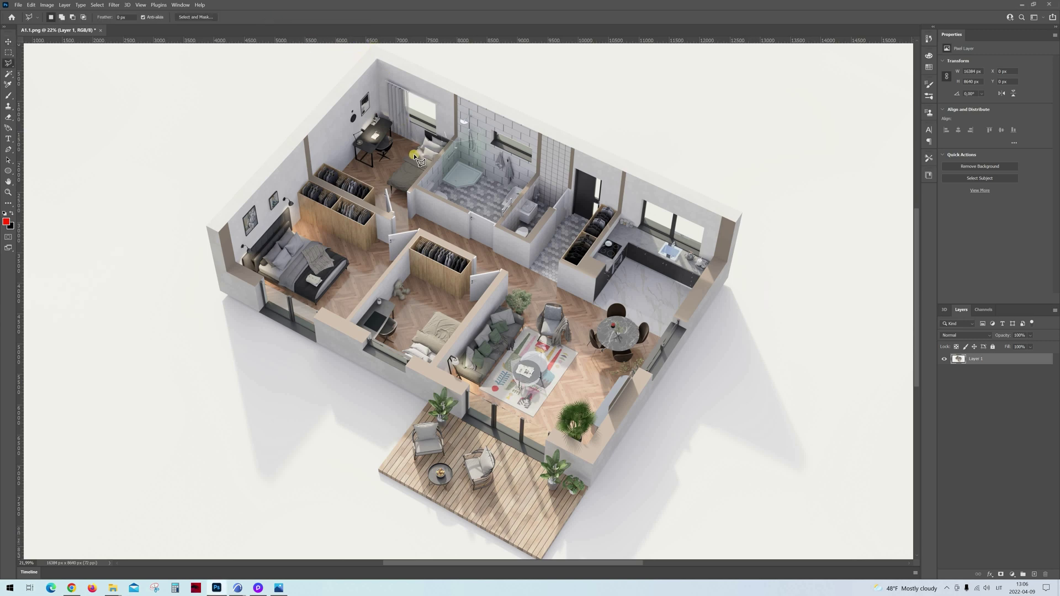
pyautogui.keyDown('alt'); pyautogui.scroll(8, 387, 127); pyautogui.keyUp('alt')
pyautogui.scroll(4, 374, 111)
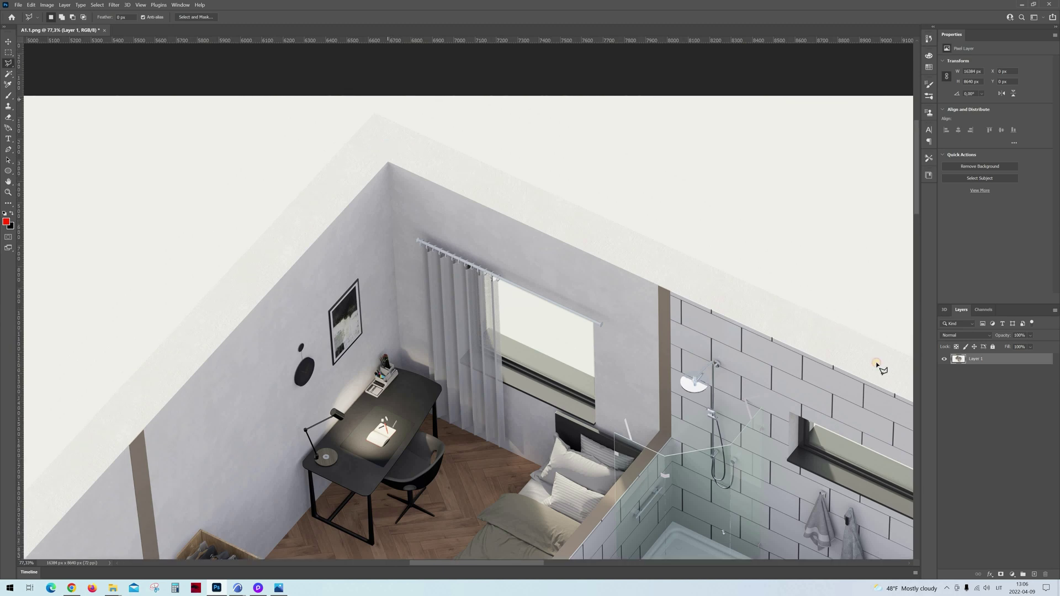
pyautogui.click(374, 112)
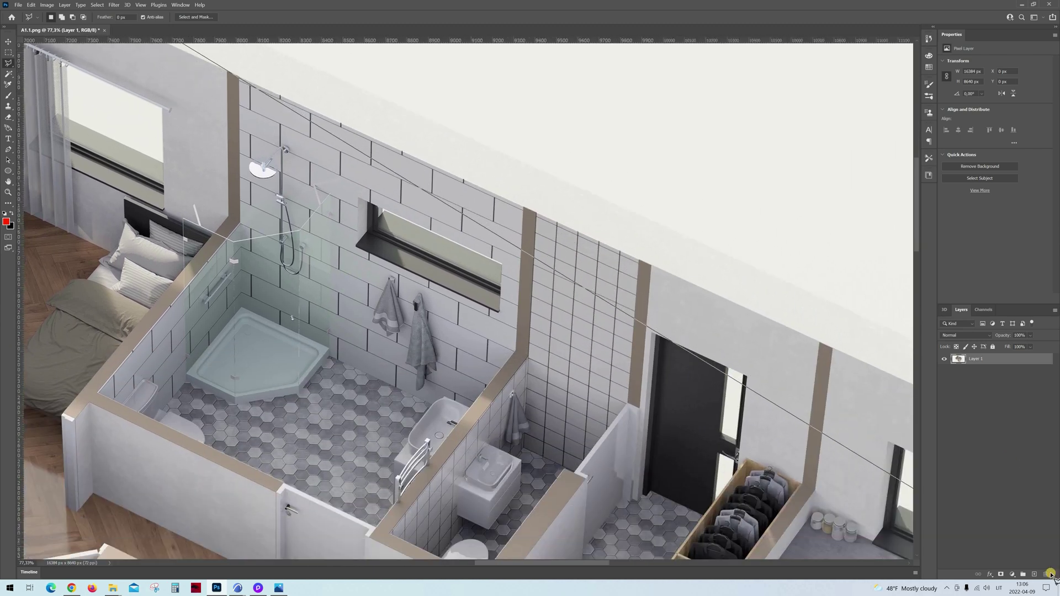
pyautogui.click(729, 393)
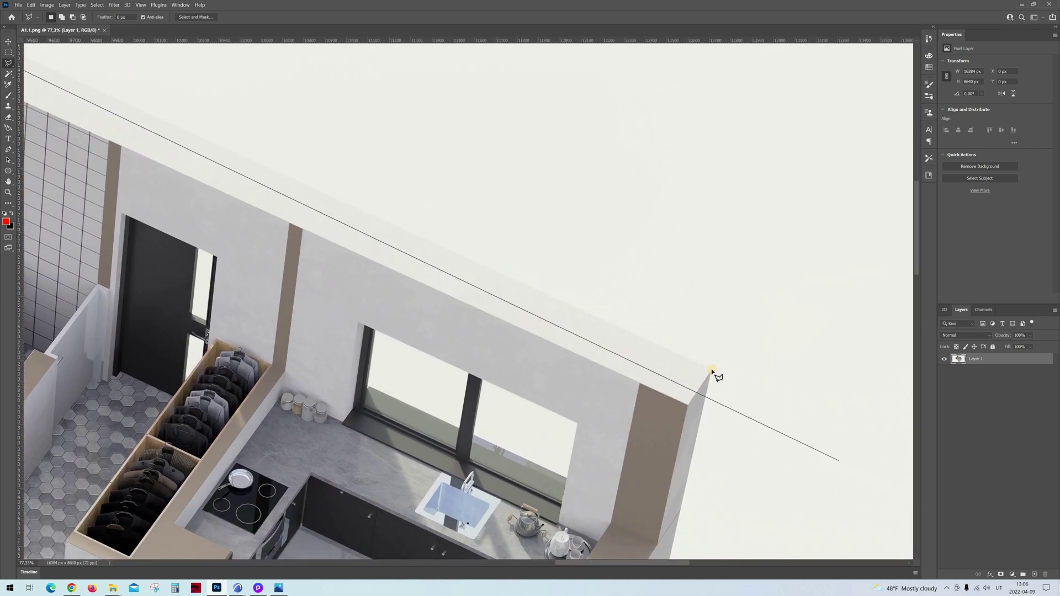
pyautogui.click(712, 370)
# Continue the lasso outline down the living-room side wall and around the edges of the terrace deck.
pyautogui.scroll(-8, 670, 142)
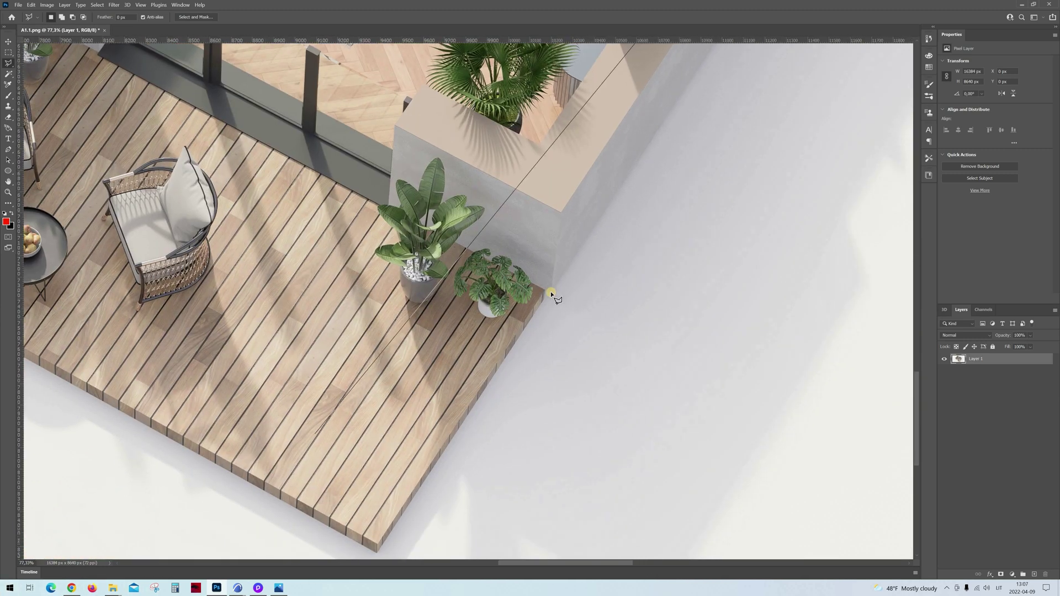
pyautogui.click(549, 292)
pyautogui.keyDown('ctrl'); pyautogui.scroll(9, 247, 240); pyautogui.keyUp('ctrl')
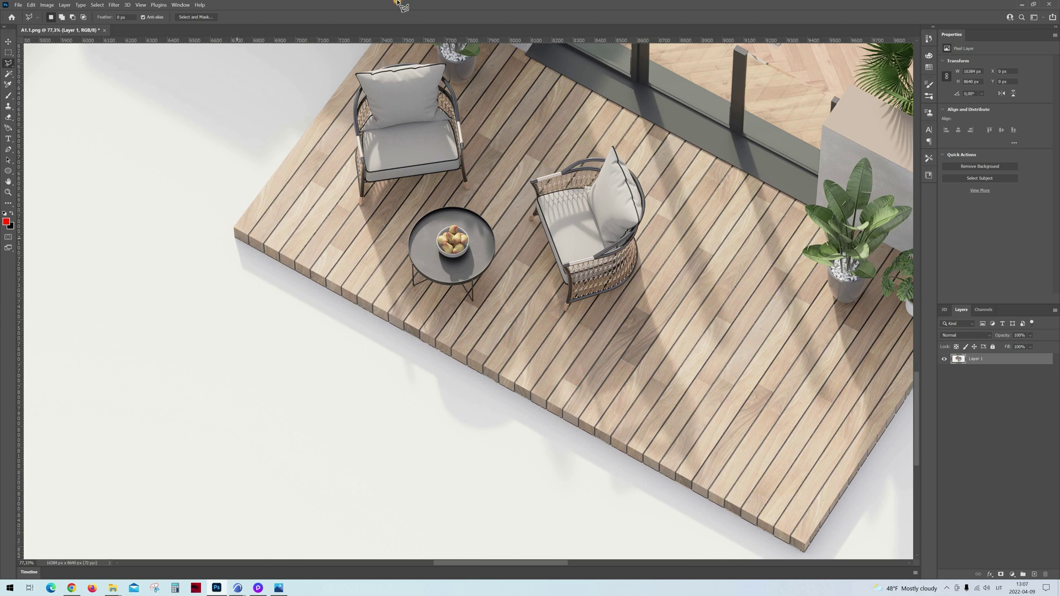
pyautogui.scroll(3, 411, 152)
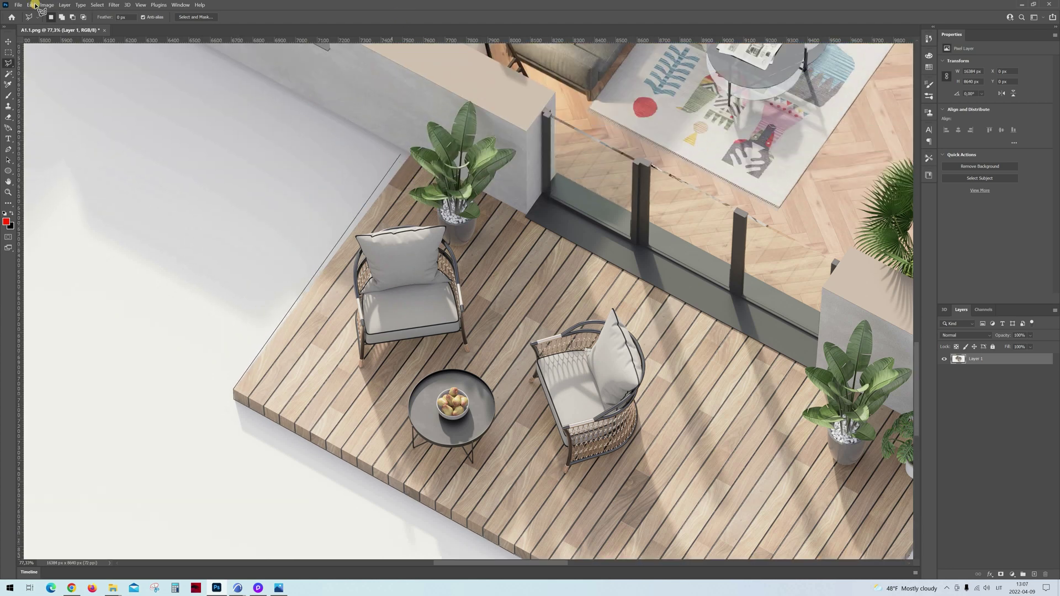
# Close the lasso outline along the front and bedroom walls, and add a layer mask that hides everything outside the house.
pyautogui.scroll(9, 79, 278)
pyautogui.keyDown('ctrl'); pyautogui.scroll(8, 78, 279); pyautogui.keyUp('ctrl')
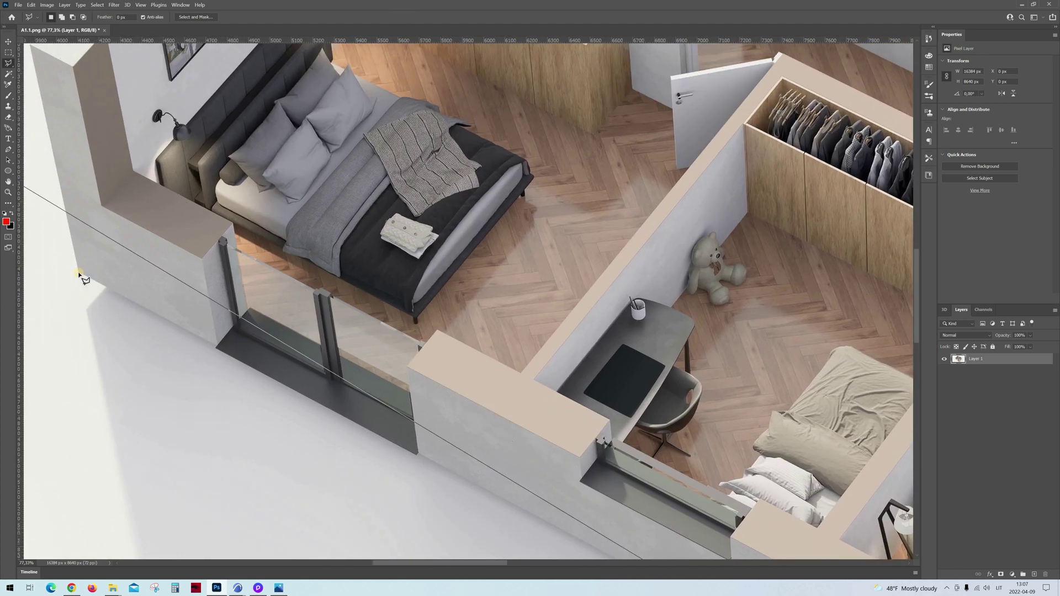
pyautogui.scroll(4, 155, 172)
pyautogui.keyDown('shift'); pyautogui.hscroll(-4, 155, 172); pyautogui.keyUp('shift')
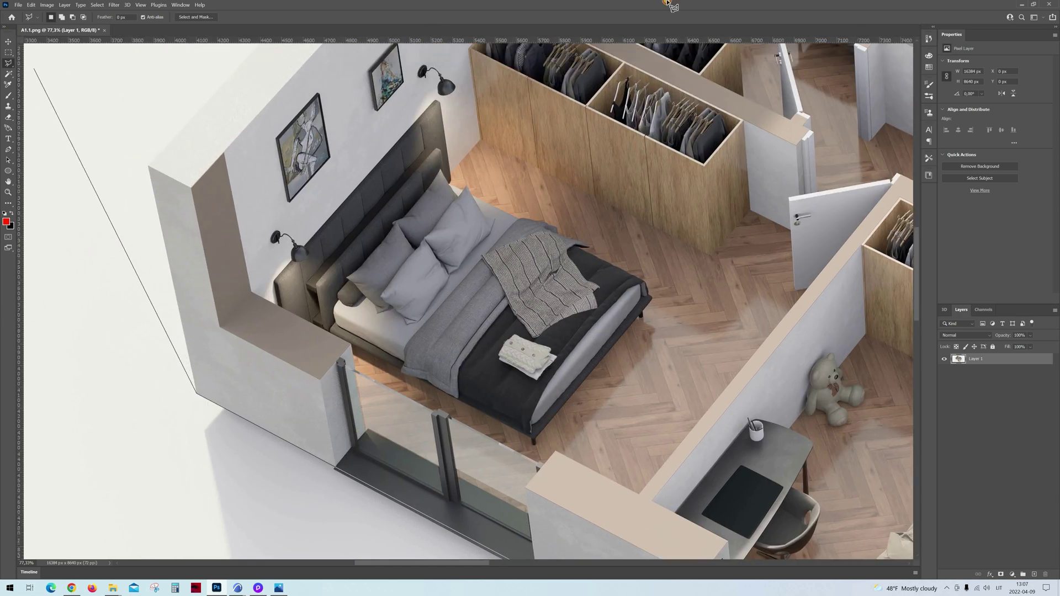
pyautogui.scroll(12, 734, 84)
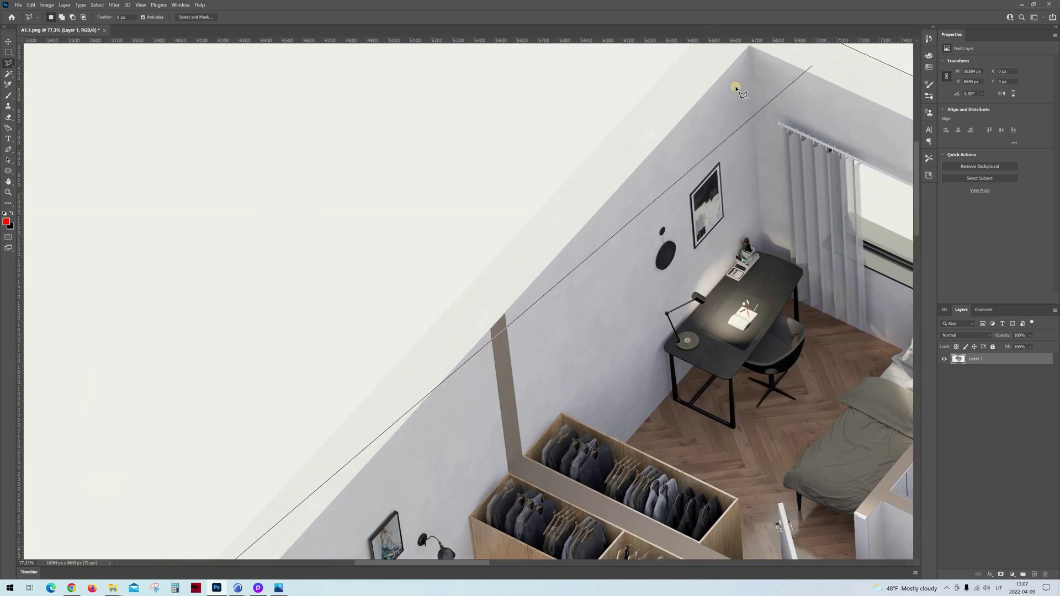
pyautogui.press('Return')
pyautogui.keyDown('alt'); pyautogui.scroll(-10, 407, 165); pyautogui.keyUp('alt')
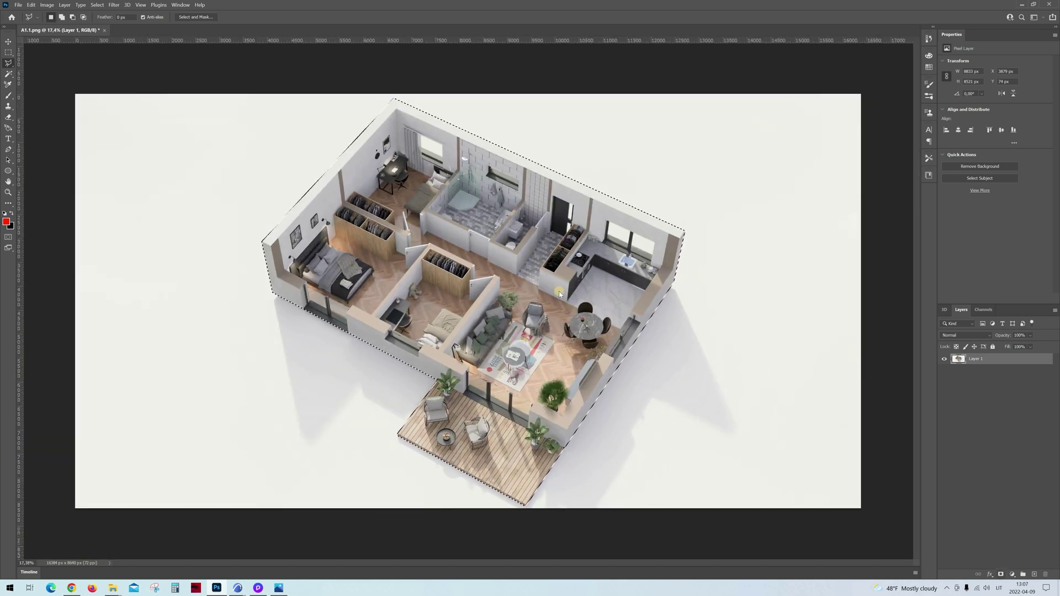
pyautogui.hotkey('ctrl', 'm')
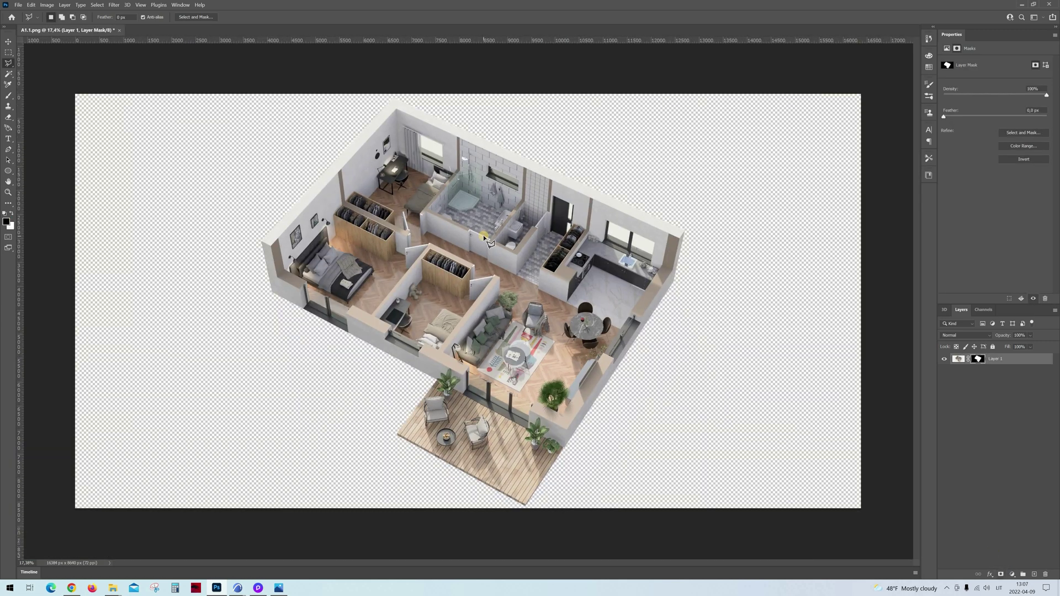